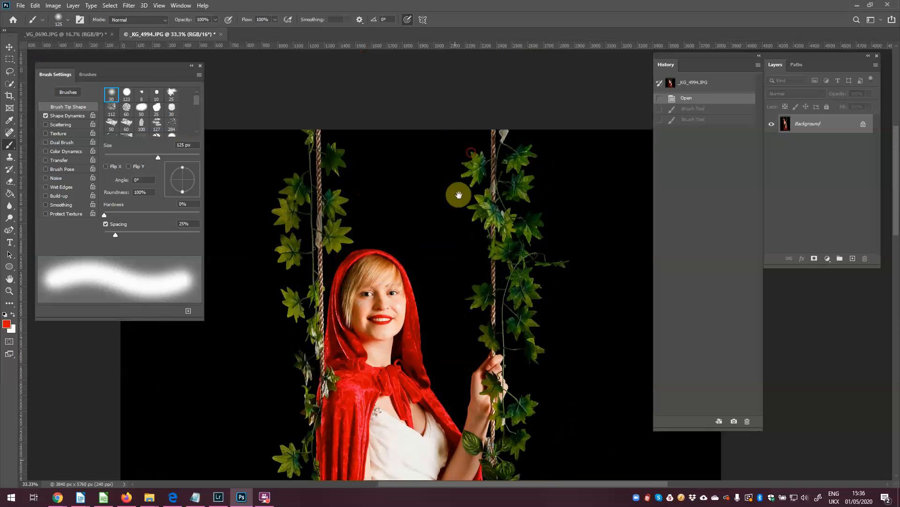
# Lasso the uppermost leaf beside the rope above the woman's hand, copy it to a new layer and hide the Background.
pyautogui.hotkey('ctrl', '+')
pyautogui.hotkey('ctrl', '+')
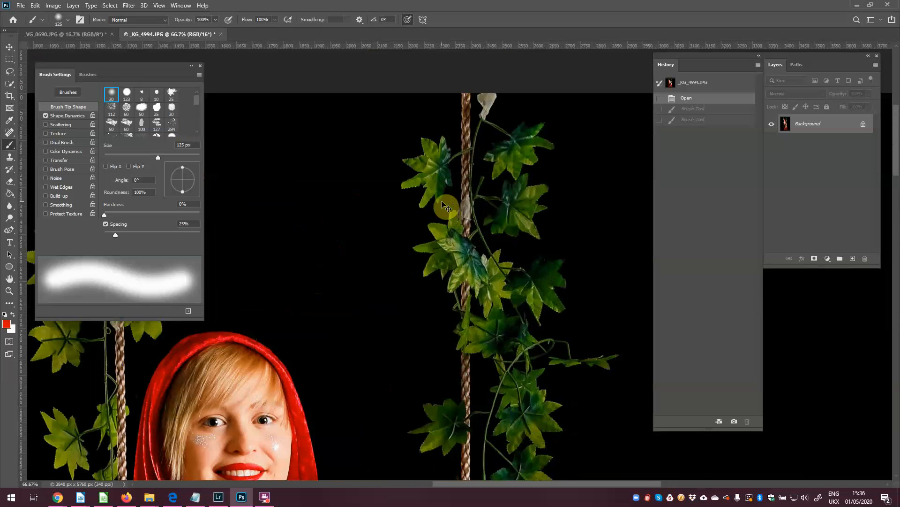
pyautogui.click(10, 72)
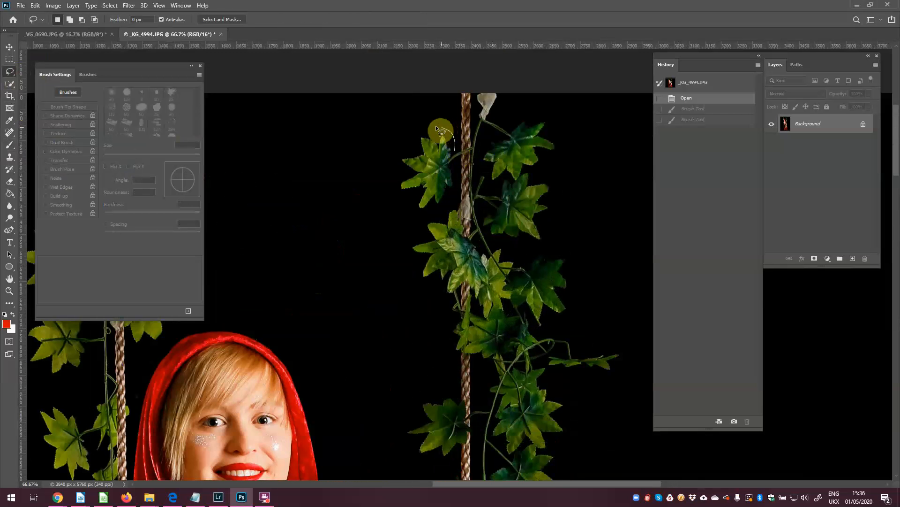
pyautogui.moveTo(411, 140); pyautogui.dragTo(387, 172)
pyautogui.moveTo(454, 161); pyautogui.dragTo(458, 155)
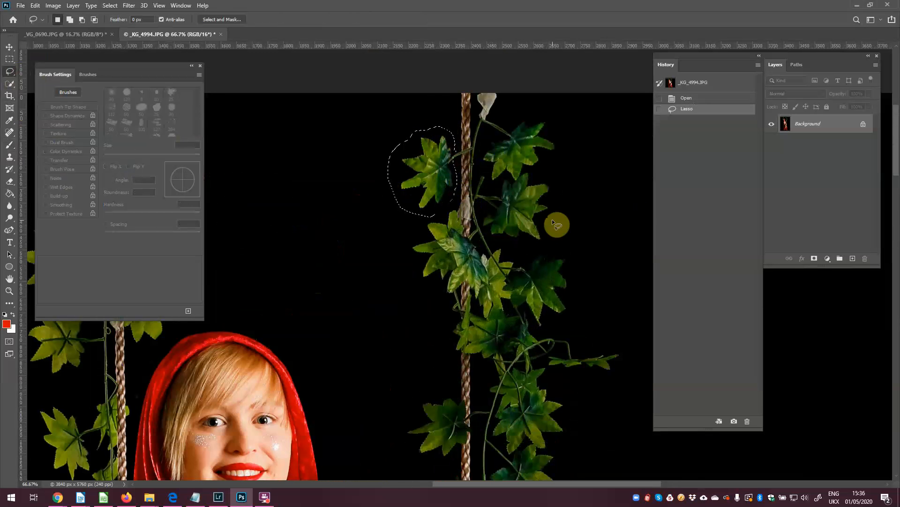
pyautogui.hotkey('ctrl', 'j')
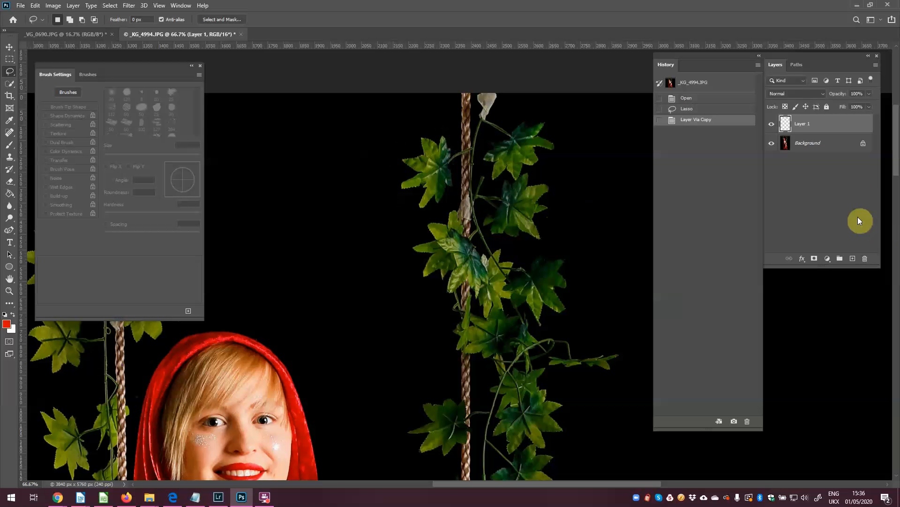
pyautogui.click(772, 143)
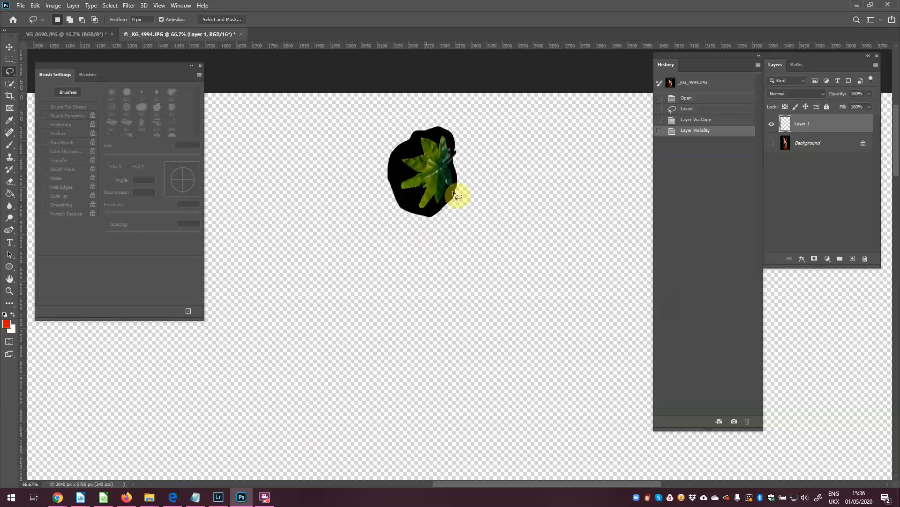
# Convert the copied leaf layer to black and white with Greens set to 300%.
pyautogui.click(54, 6)
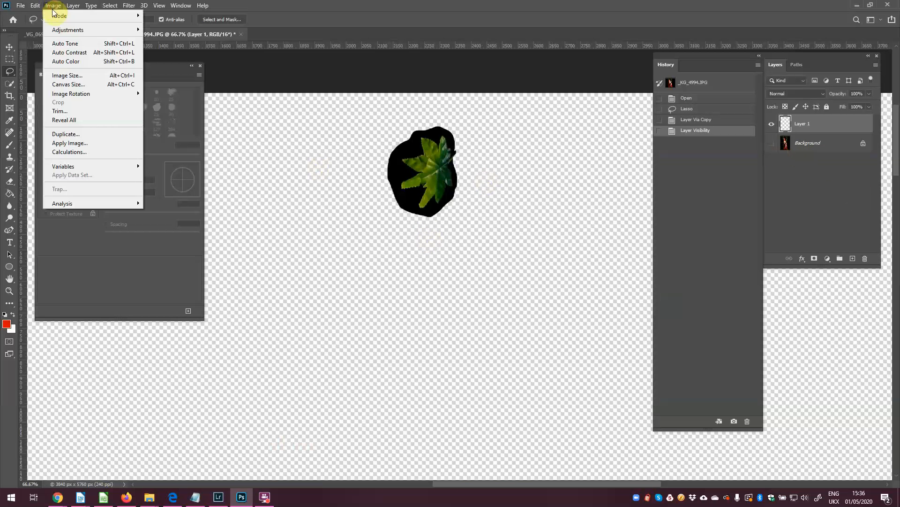
pyautogui.moveTo(56, 33)
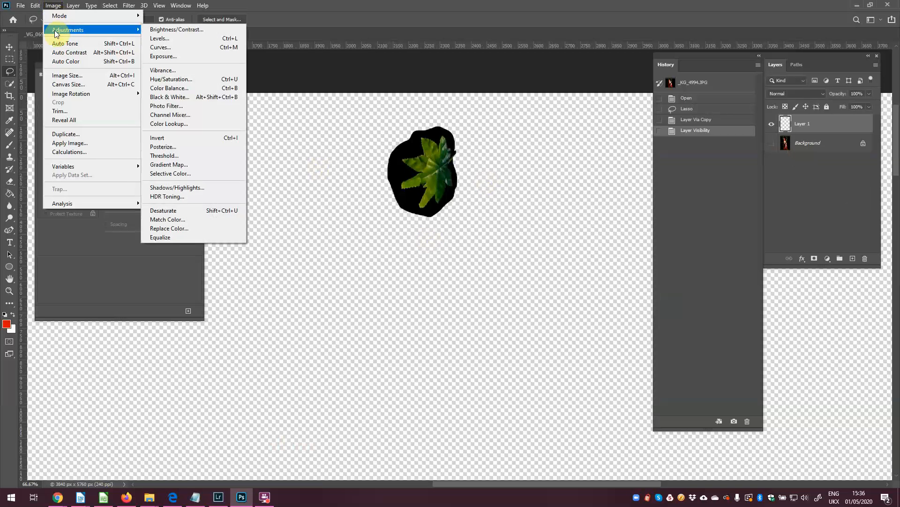
pyautogui.click(171, 97)
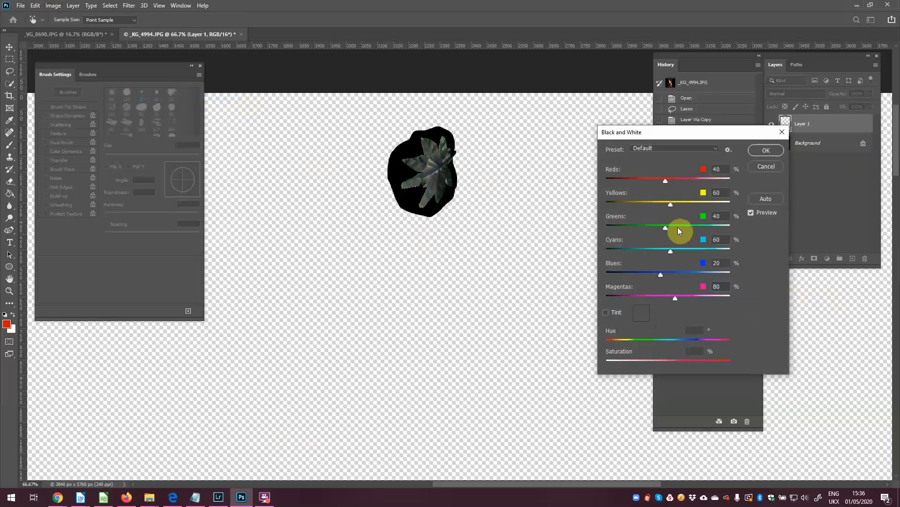
pyautogui.moveTo(661, 229); pyautogui.dragTo(739, 236)
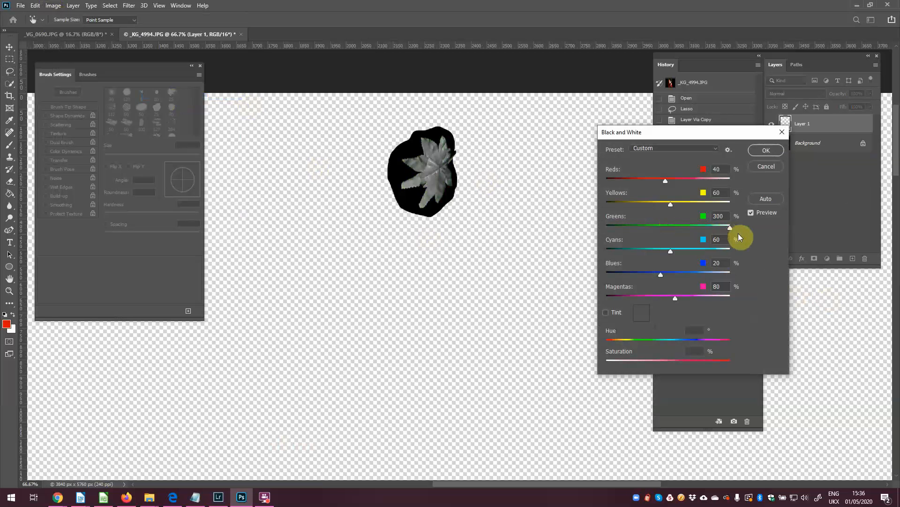
pyautogui.click(769, 150)
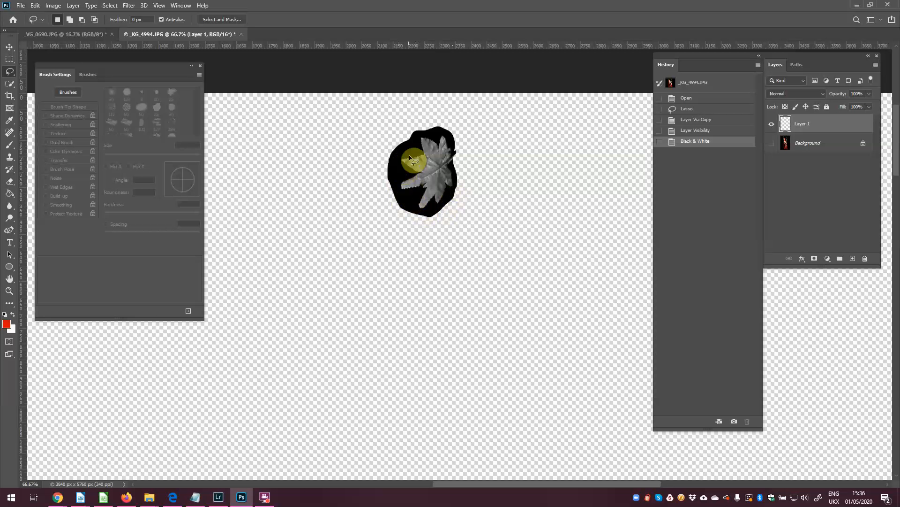
# Invert the tones of the black-and-white leaf layer.
pyautogui.click(36, 5)
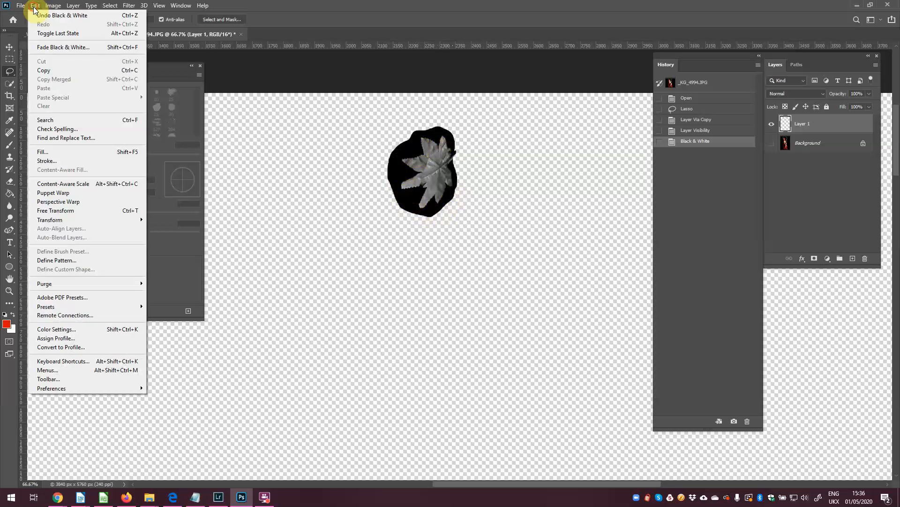
pyautogui.moveTo(53, 5)
pyautogui.moveTo(60, 29)
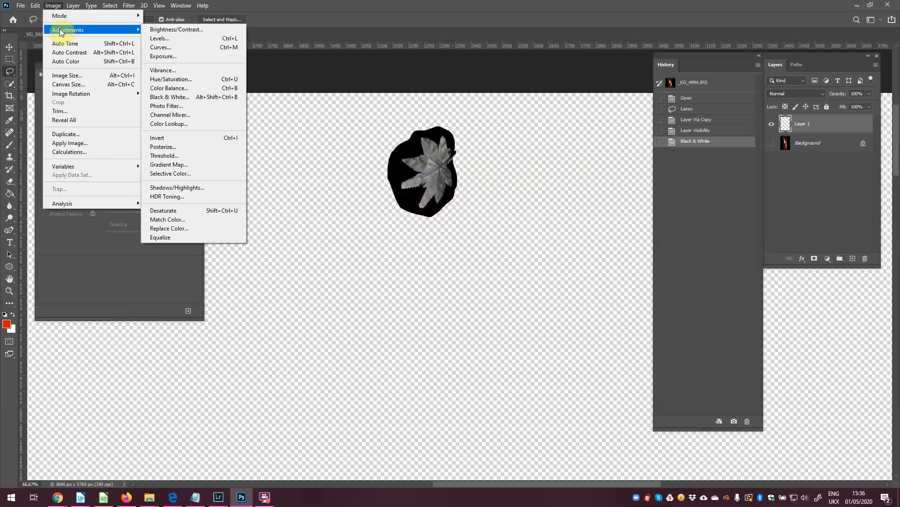
pyautogui.click(157, 138)
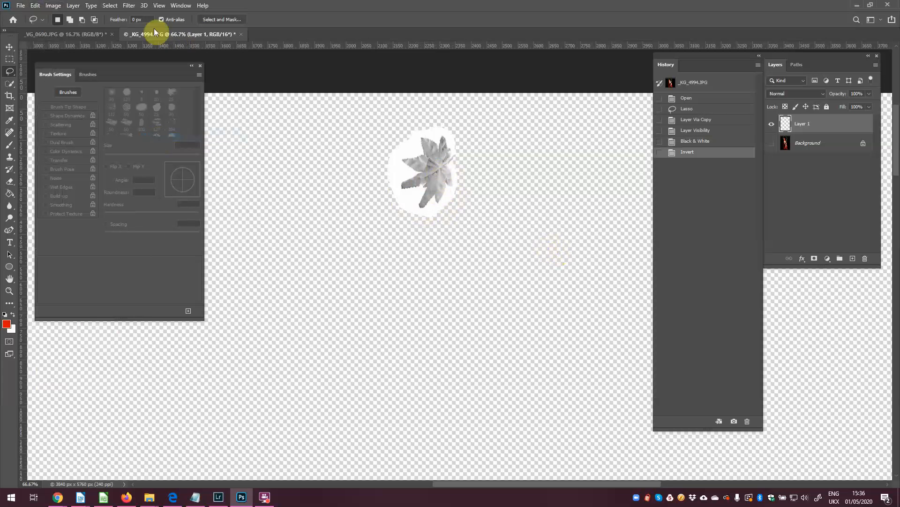
# Darken the leaf layer with Levels, setting the input levels to 73, 0.53 and 240.
pyautogui.click(54, 6)
pyautogui.moveTo(64, 33)
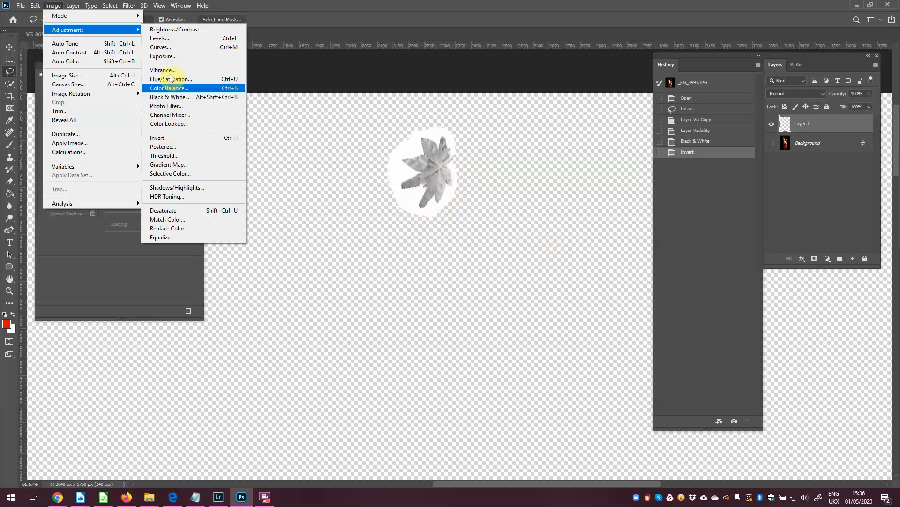
pyautogui.click(170, 38)
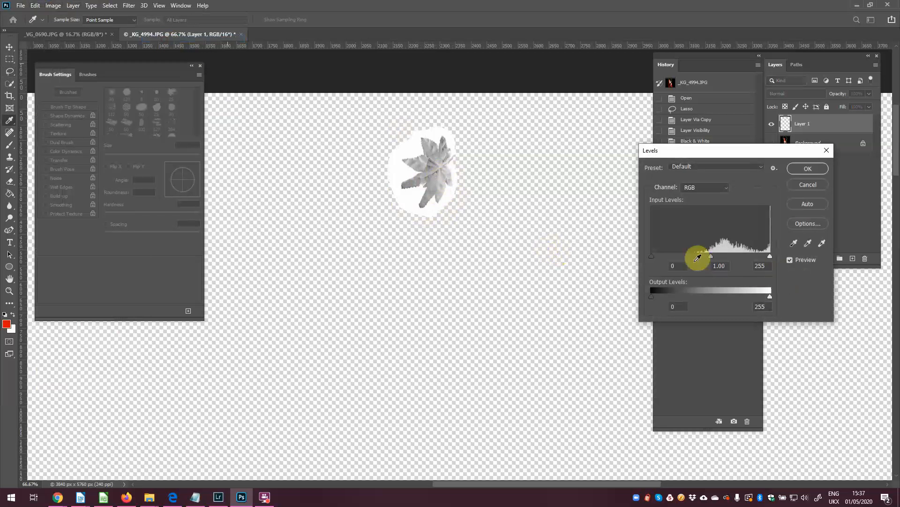
pyautogui.moveTo(712, 255); pyautogui.dragTo(737, 257)
pyautogui.moveTo(651, 256); pyautogui.dragTo(683, 256)
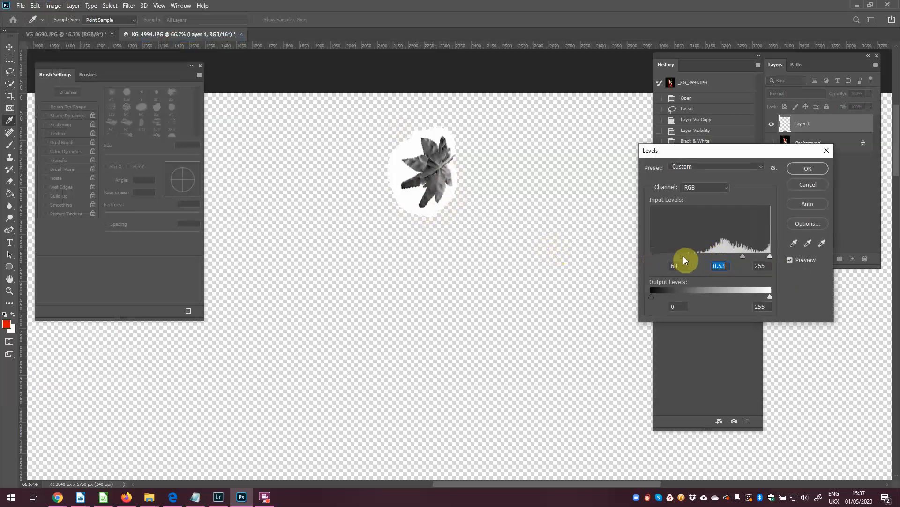
pyautogui.click(685, 256)
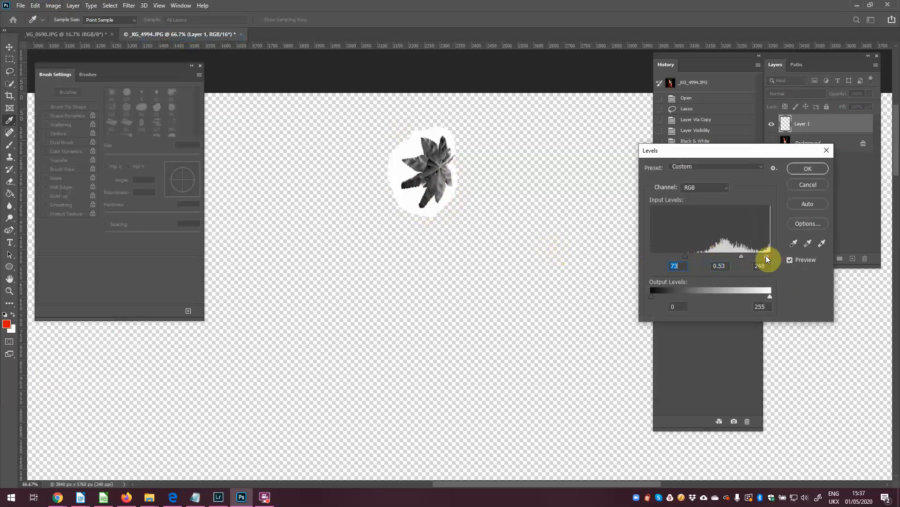
pyautogui.moveTo(767, 258); pyautogui.dragTo(761, 258)
pyautogui.click(763, 256)
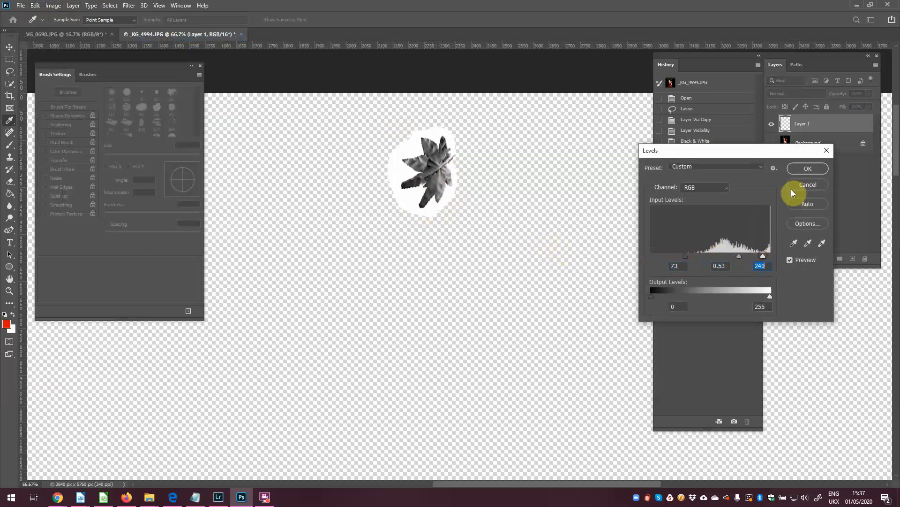
pyautogui.click(814, 167)
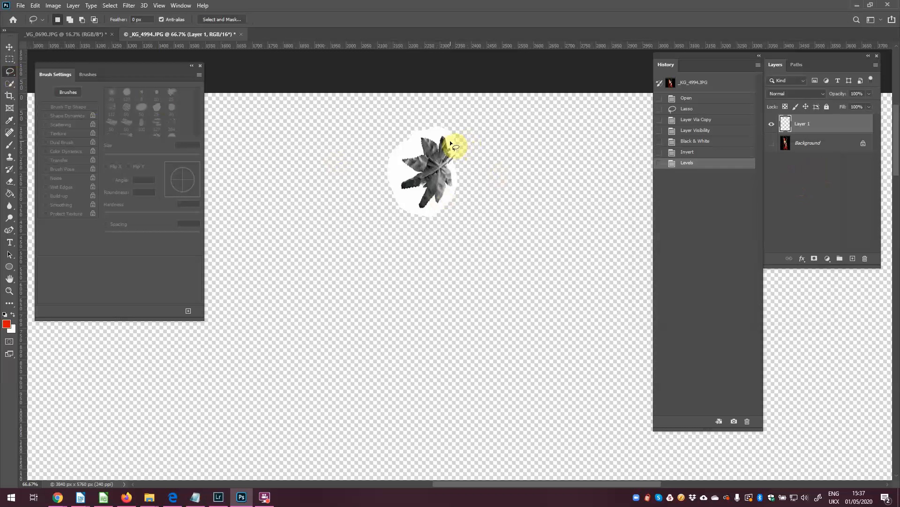
# Lasso closely around the inverted leaf, define it as a brush preset named Leaf and activate the Brush tool.
pyautogui.moveTo(449, 140)
pyautogui.mouseDown()
pyautogui.moveTo(438, 130)
pyautogui.moveTo(414, 142)
pyautogui.mouseUp()
pyautogui.moveTo(395, 192); pyautogui.dragTo(411, 212)
pyautogui.moveTo(453, 147); pyautogui.dragTo(454, 147)
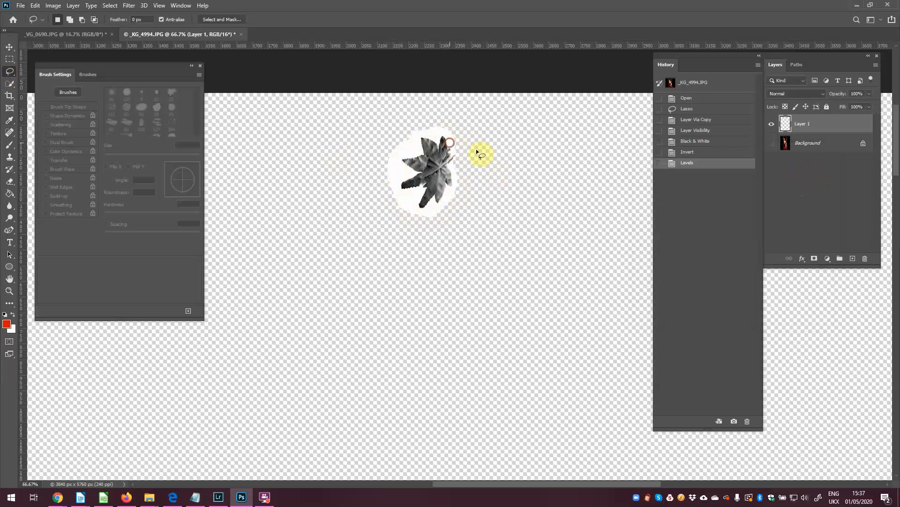
pyautogui.click(34, 5)
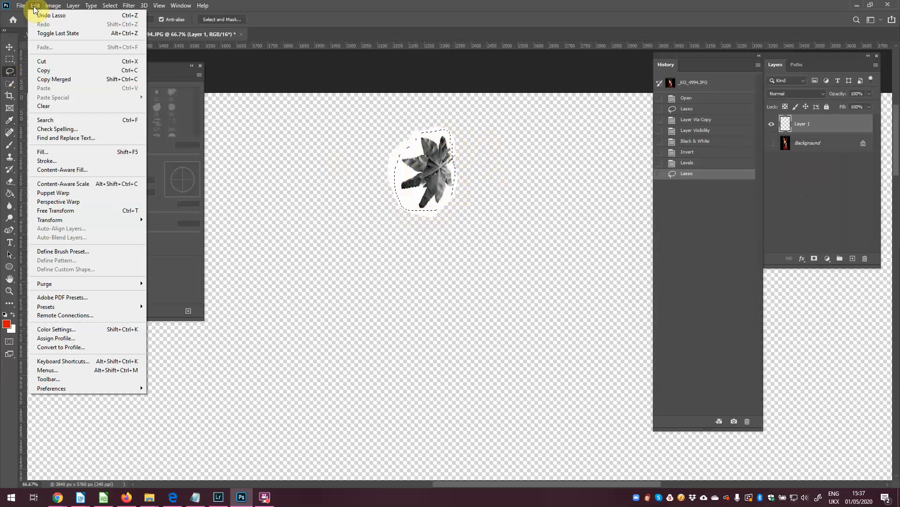
pyautogui.click(58, 251)
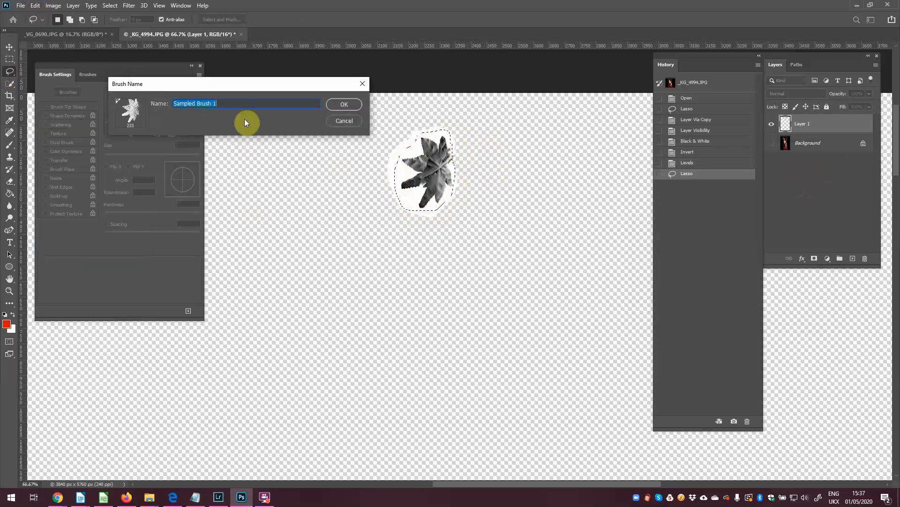
pyautogui.write('Leaf')
pyautogui.click(339, 105)
pyautogui.press('b')
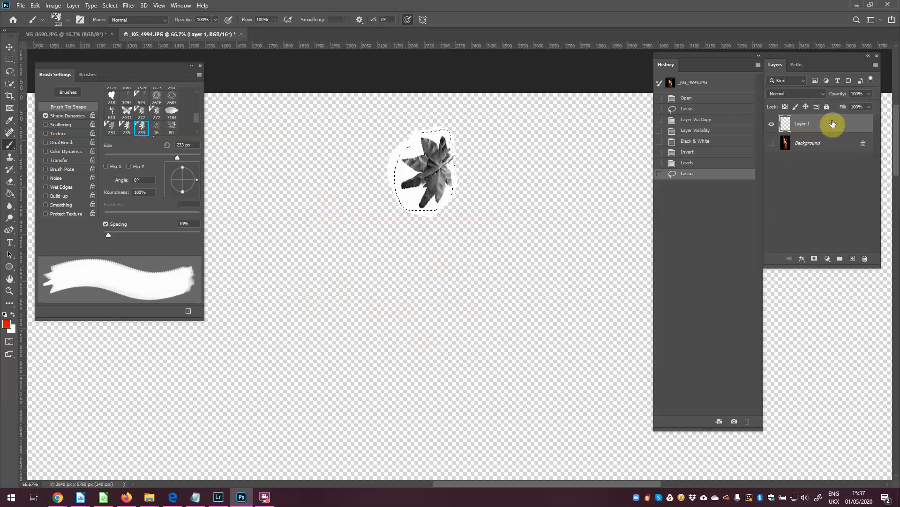
# Delete the grayscale leaf layer and clear the selection.
pyautogui.moveTo(830, 124); pyautogui.dragTo(866, 259)
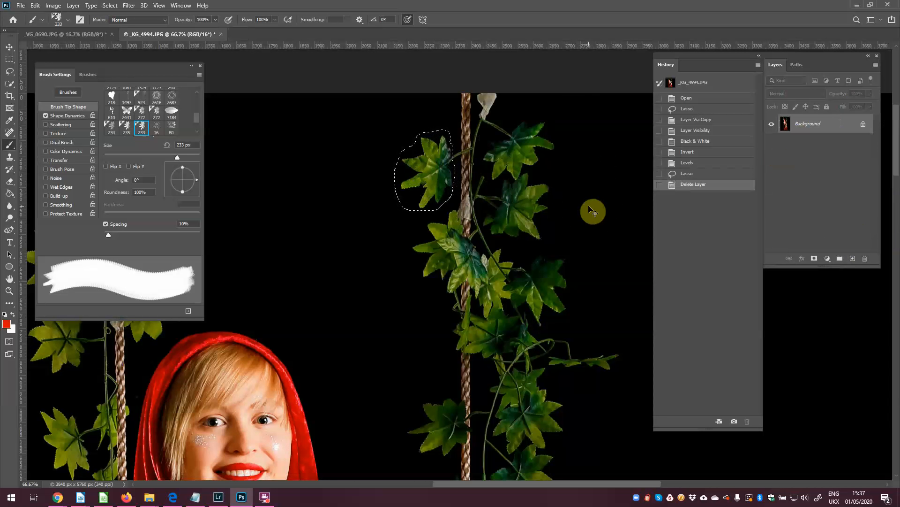
pyautogui.hotkey('ctrl', 'd')
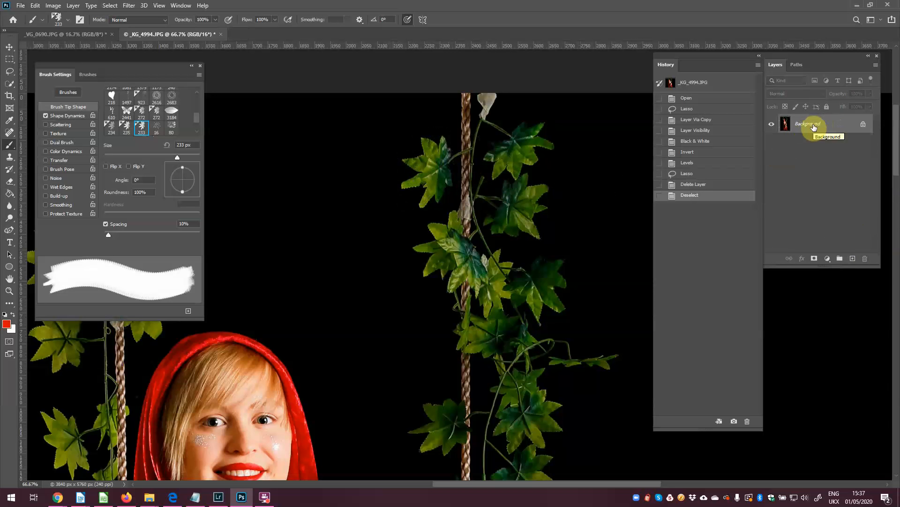
# Add an empty layer, convert the Background to a normal layer and move the empty layer beneath it.
pyautogui.click(853, 259)
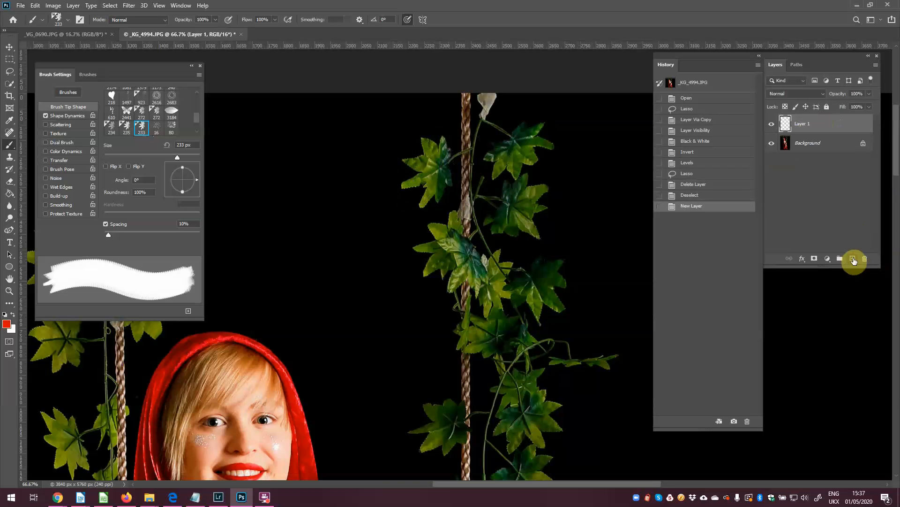
pyautogui.doubleClick(806, 145)
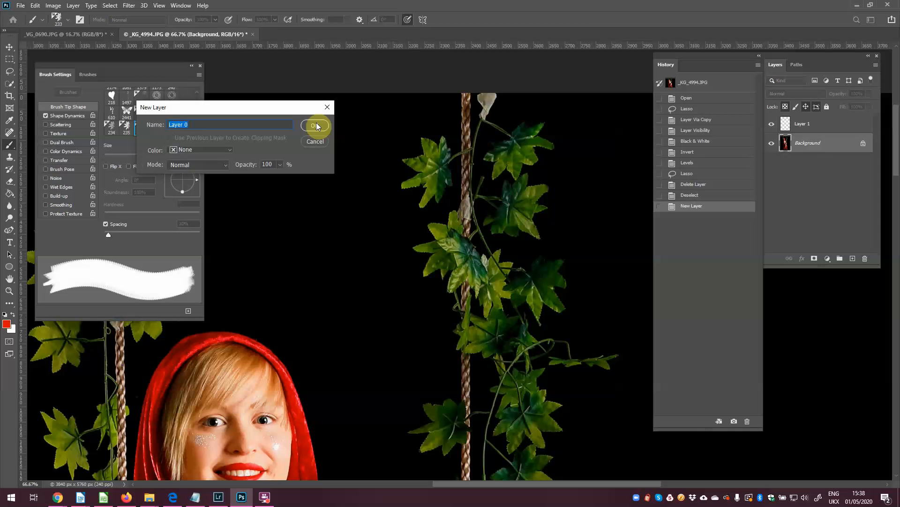
pyautogui.click(316, 126)
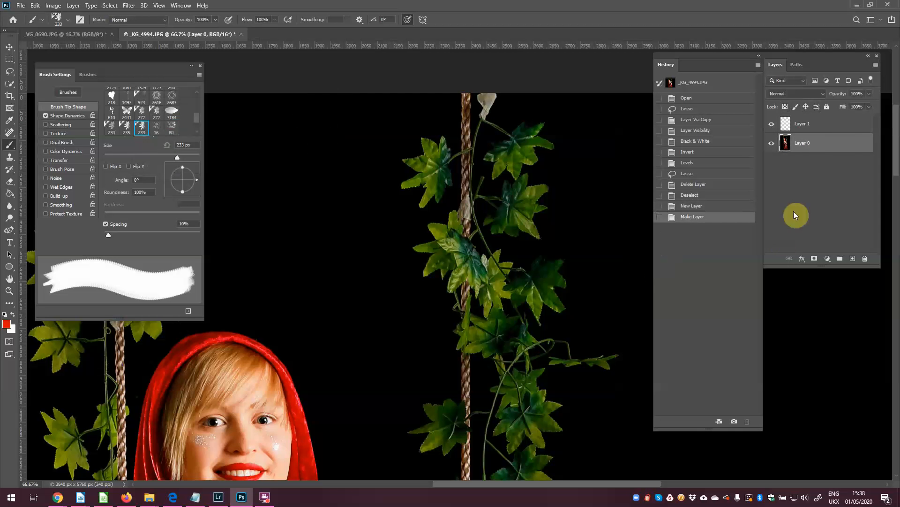
pyautogui.moveTo(806, 125); pyautogui.dragTo(831, 150)
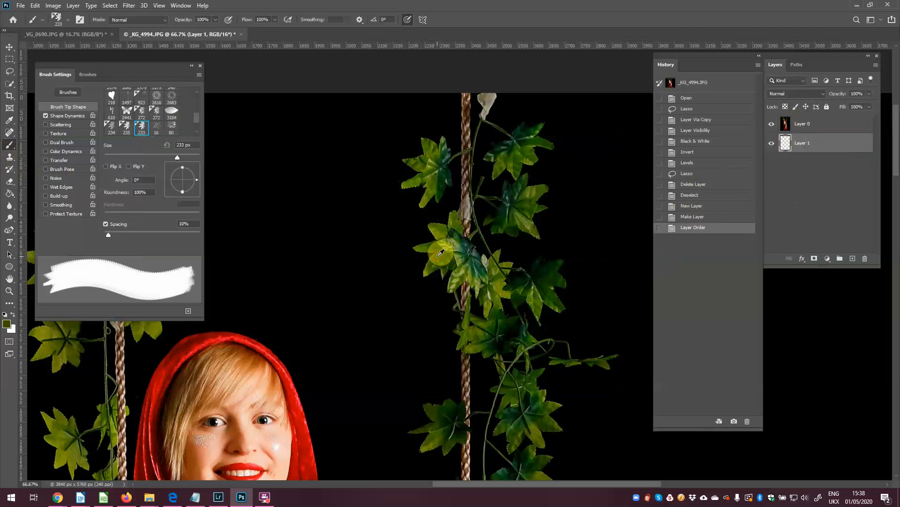
# Sample a green from a leaf, fill the empty Layer 1 with it and check the fill by toggling the photo layer.
pyautogui.keyDown('alt'); pyautogui.click(428, 269); pyautogui.keyUp('alt')
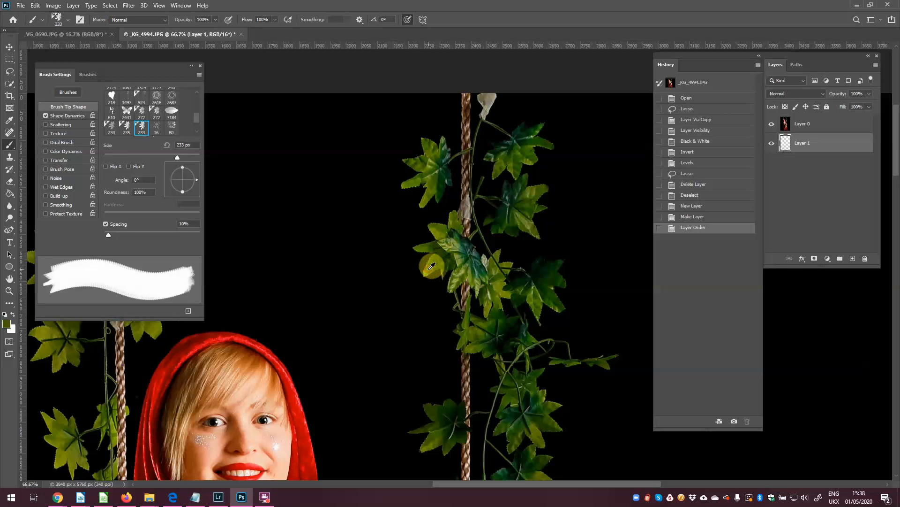
pyautogui.click(9, 193)
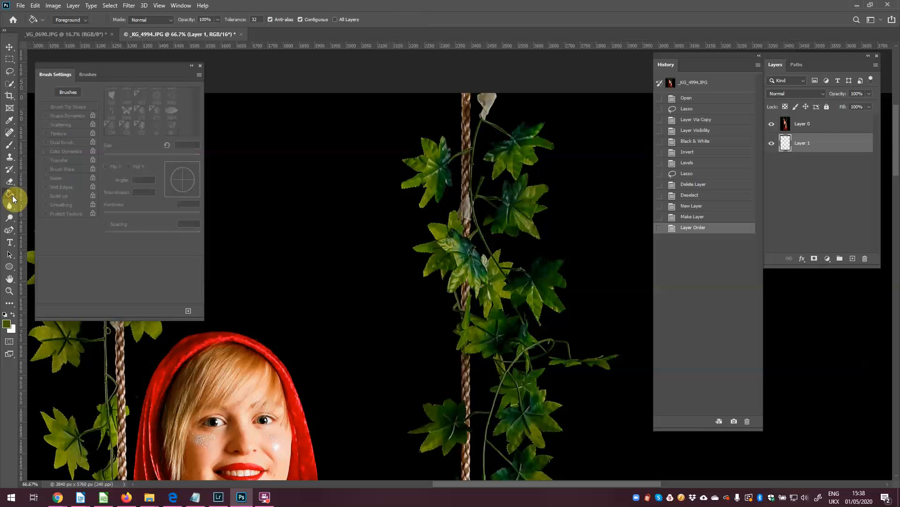
pyautogui.click(376, 196)
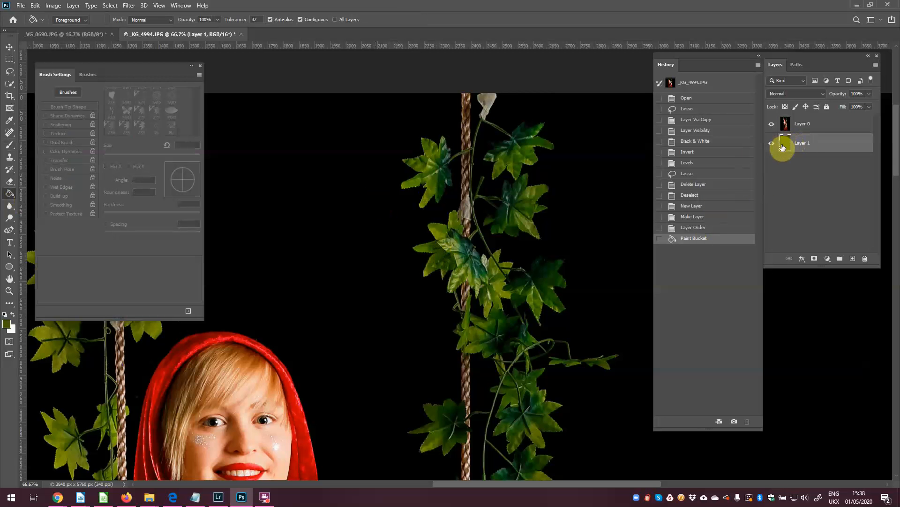
pyautogui.click(772, 124)
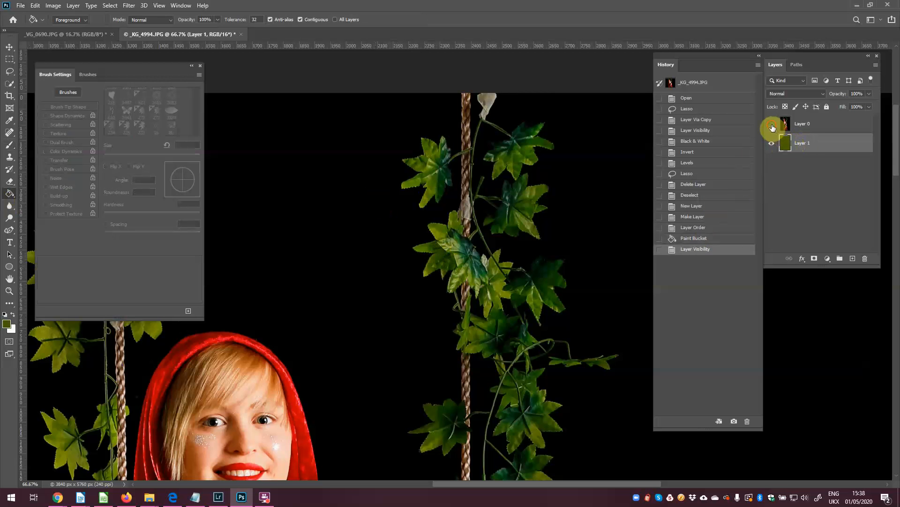
pyautogui.click(772, 125)
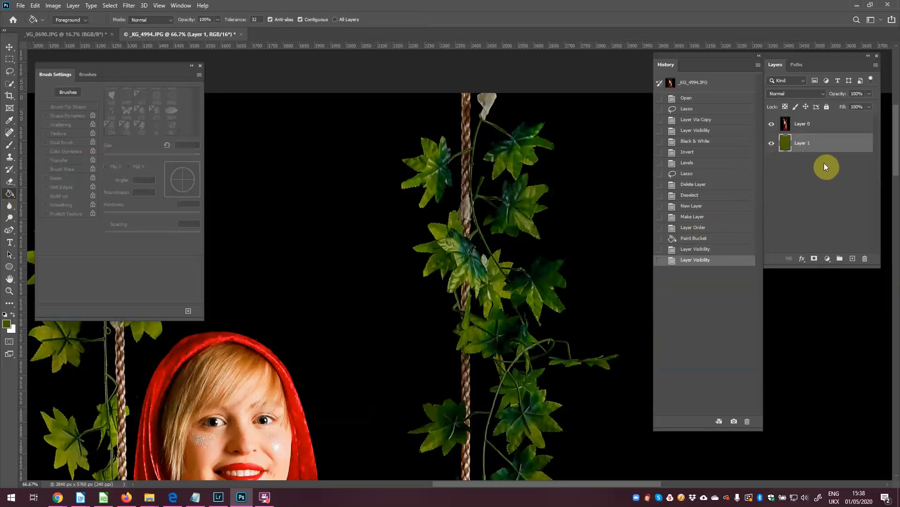
pyautogui.hotkey('ctrl', '-')
pyautogui.hotkey('ctrl', '-')
pyautogui.hotkey('ctrl', '-')
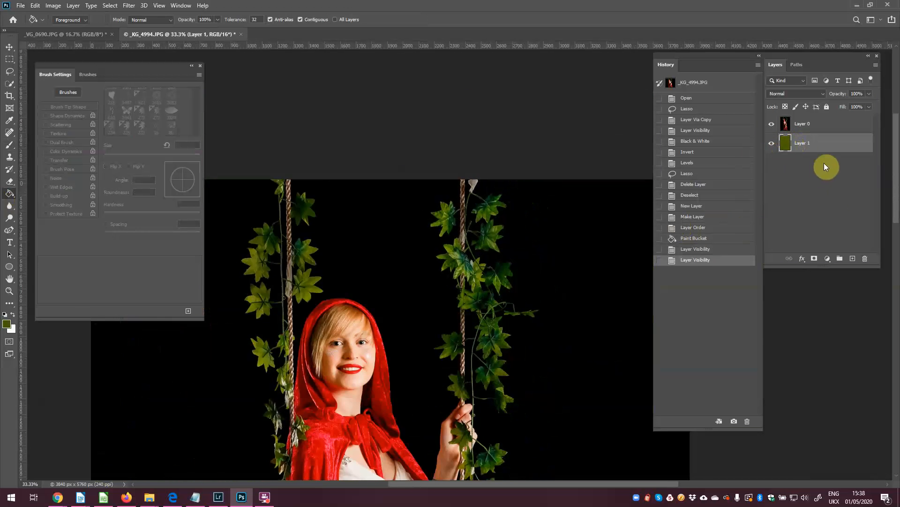
# Add a white layer mask to the photo layer, Layer 0, and activate the Brush tool.
pyautogui.hotkey('ctrl', '-')
pyautogui.hotkey('ctrl', '-')
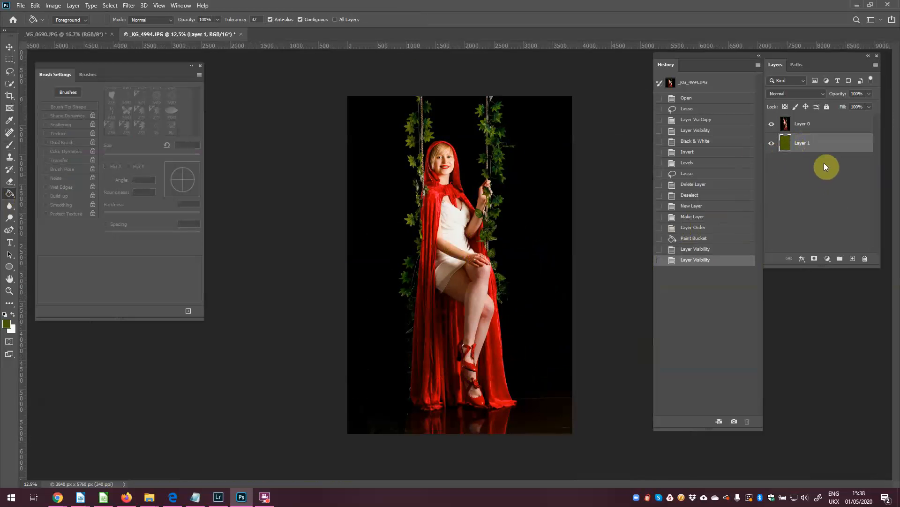
pyautogui.click(807, 125)
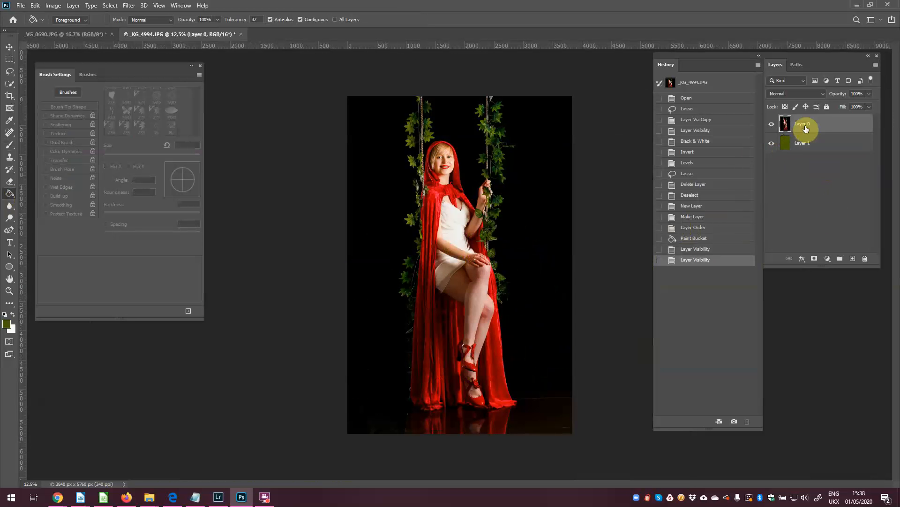
pyautogui.click(815, 259)
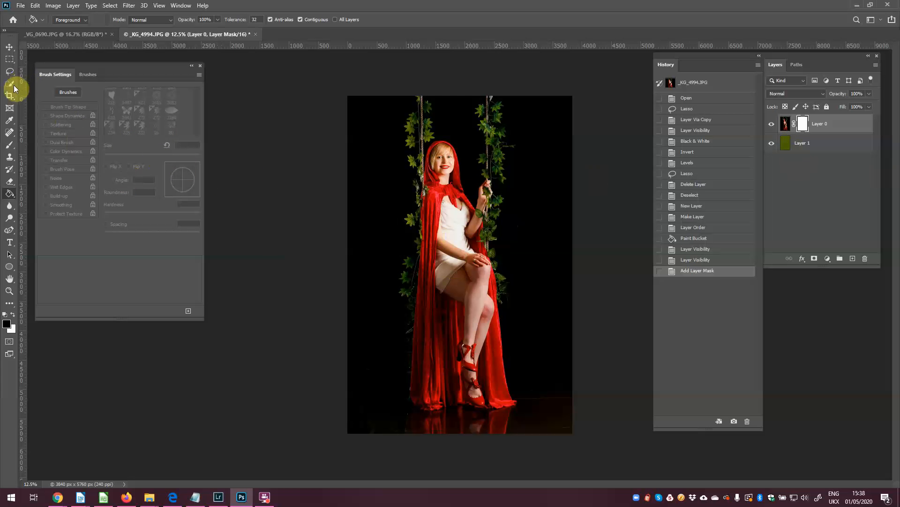
pyautogui.click(11, 146)
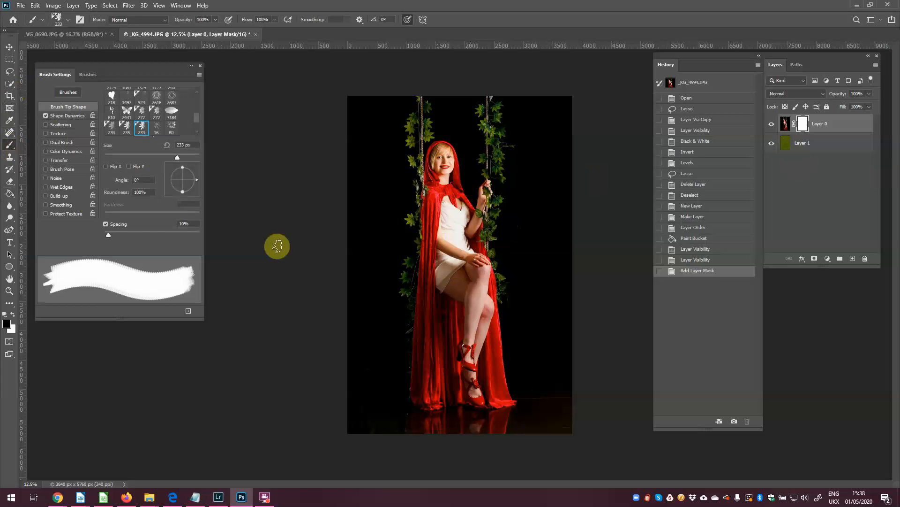
# Enlarge the leaf brush to 500 px and stamp one black leaf on the mask beside the woman's left-hand ivy rope.
pyautogui.press(']')
pyautogui.press(']')
pyautogui.press(']')
pyautogui.press(']')
pyautogui.press(']')
pyautogui.press(']')
pyautogui.press(']')
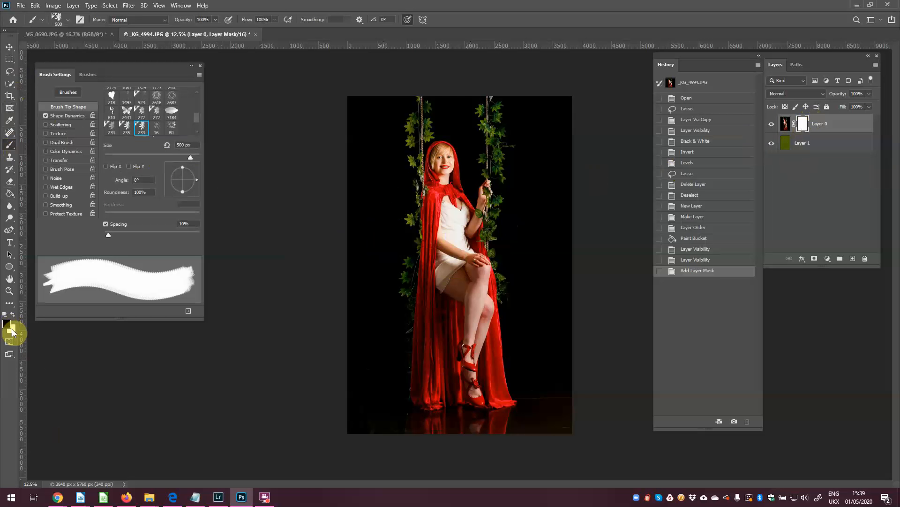
pyautogui.click(378, 216)
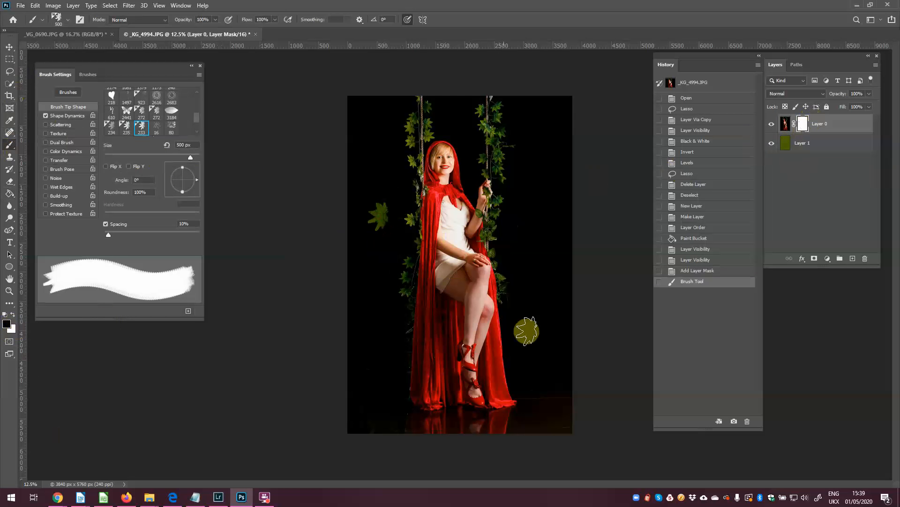
# Stamp a 300 px leaf level with the woman's knees and a 400 px leaf near the cape's hem on the image's right side.
pyautogui.press('[')
pyautogui.press('[')
pyautogui.press('[')
pyautogui.press('[')
pyautogui.click(535, 277)
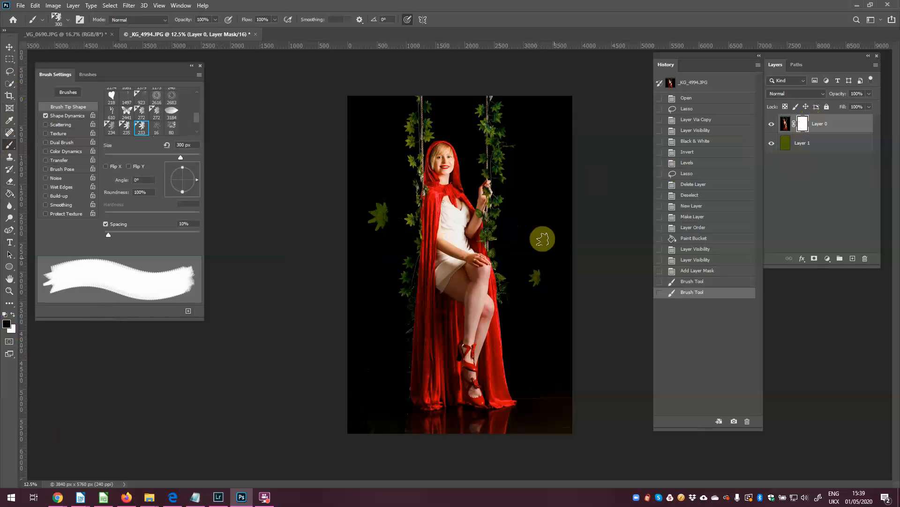
pyautogui.press(']')
pyautogui.click(540, 364)
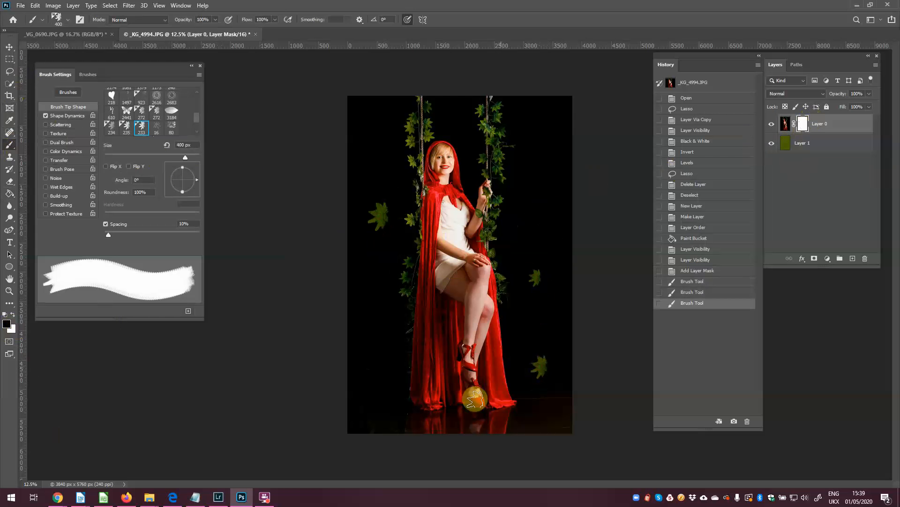
# Stamp more 400 px leaves on the mask, scattered over the black background on both sides of the woman.
pyautogui.click(376, 400)
pyautogui.click(364, 302)
pyautogui.click(515, 207)
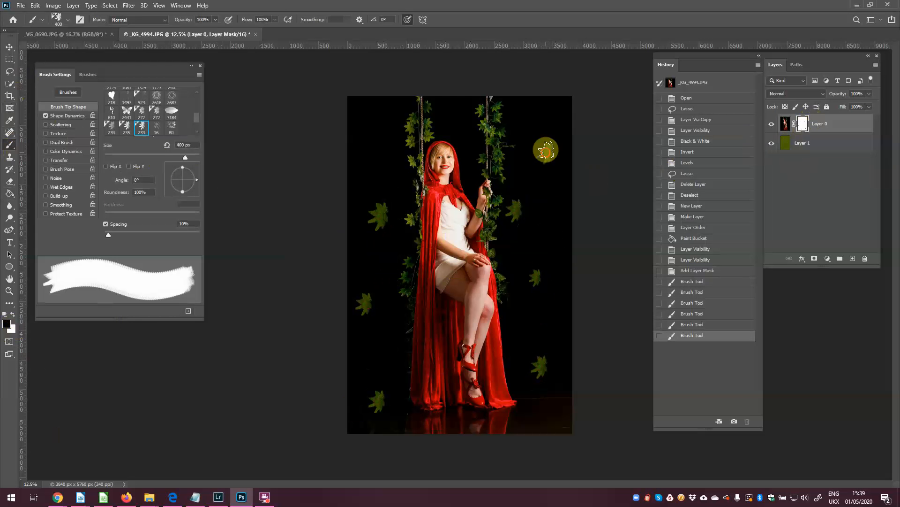
pyautogui.click(545, 151)
pyautogui.click(365, 125)
pyautogui.click(398, 182)
pyautogui.click(397, 181)
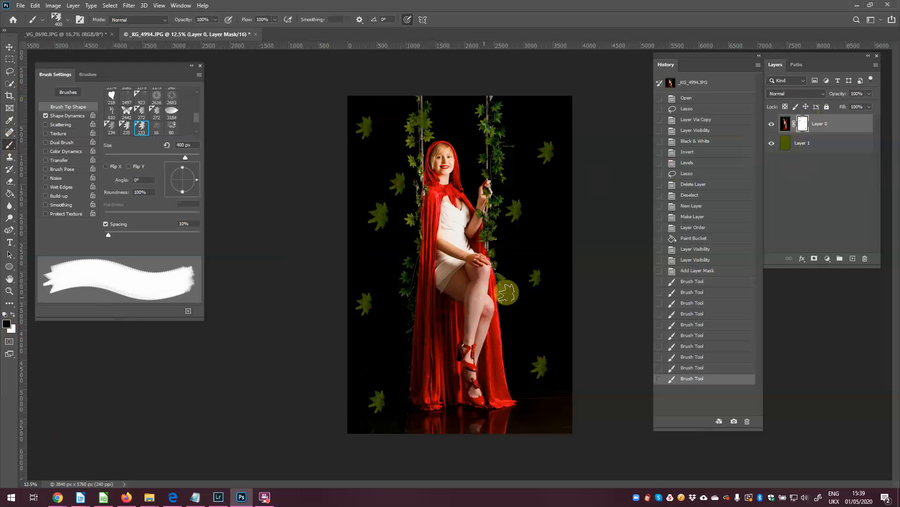
# Enlarge the leaf brush to 600 px and stamp one leaf in the background right of the woman's waist.
pyautogui.press(']')
pyautogui.press(']')
pyautogui.click(547, 232)
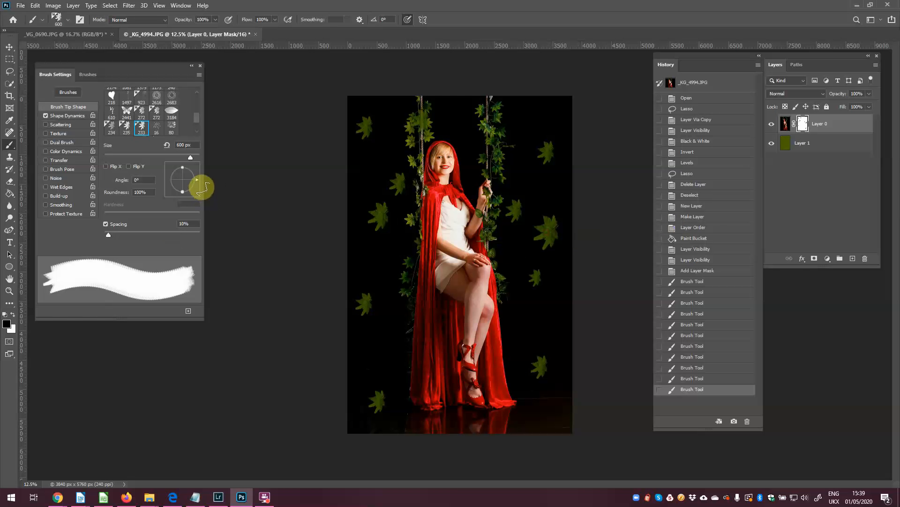
# Rotate the leaf tip to -145° and stamp 600 px leaves down the image's left side and partly over its outer edges.
pyautogui.moveTo(201, 187); pyautogui.dragTo(175, 190)
pyautogui.click(371, 167)
pyautogui.click(394, 346)
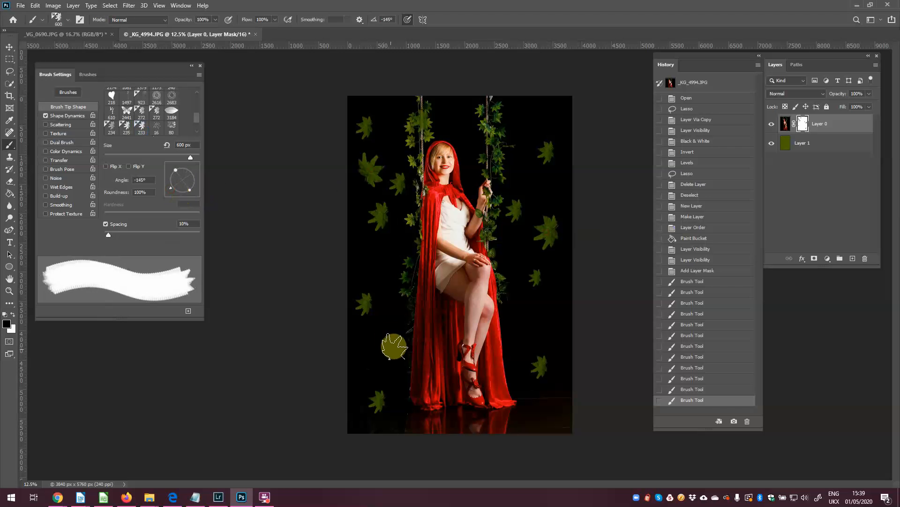
pyautogui.click(416, 424)
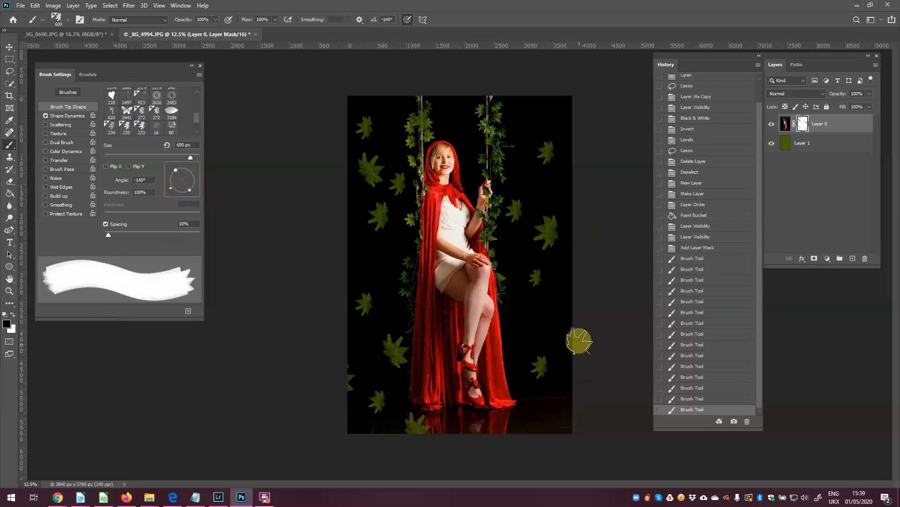
pyautogui.click(580, 340)
pyautogui.click(583, 282)
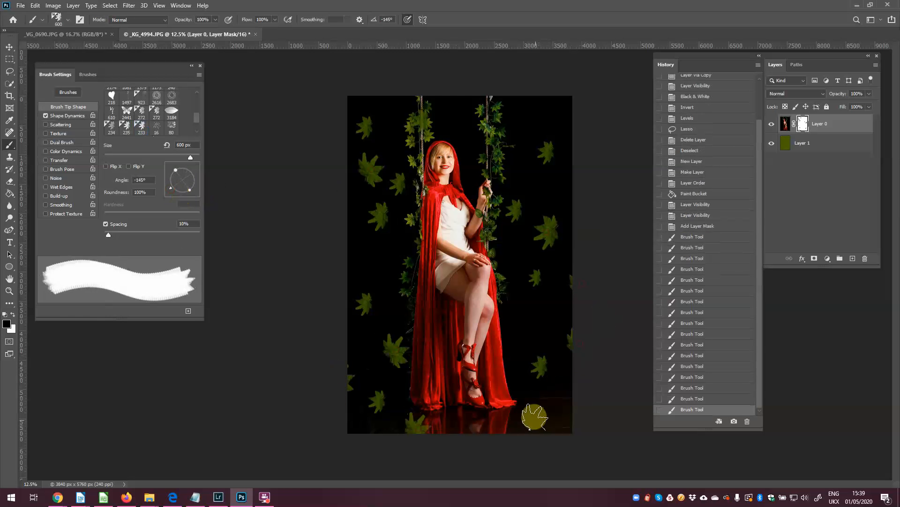
# Reduce the leaf brush to 300 px and stamp leaves right of the lower legs and in the lower right corner.
pyautogui.press('[')
pyautogui.press('[')
pyautogui.press('[')
pyautogui.click(528, 344)
pyautogui.click(563, 405)
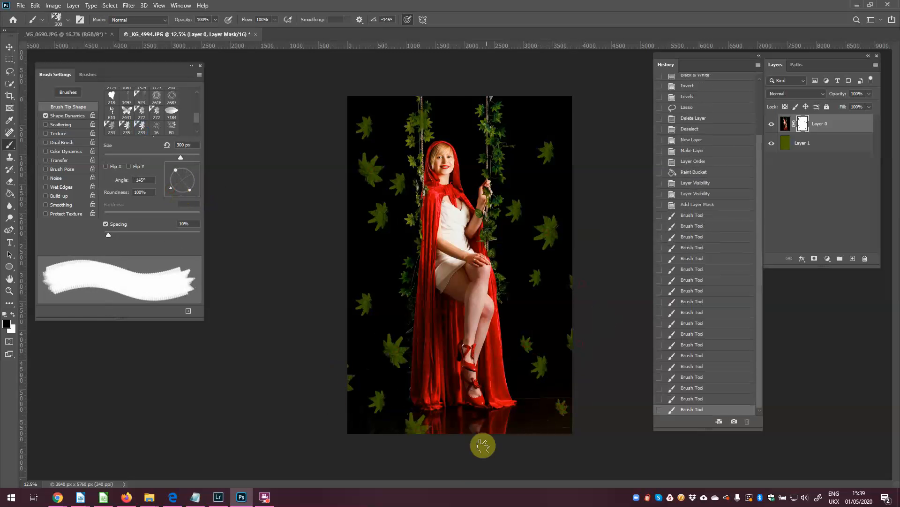
# Stamp a larger leaf right of the woman's knees and a 300 px leaf left of her cape.
pyautogui.click(544, 308)
pyautogui.press(']')
pyautogui.press(']')
pyautogui.press(']')
pyautogui.press('[')
pyautogui.press('[')
pyautogui.press('[')
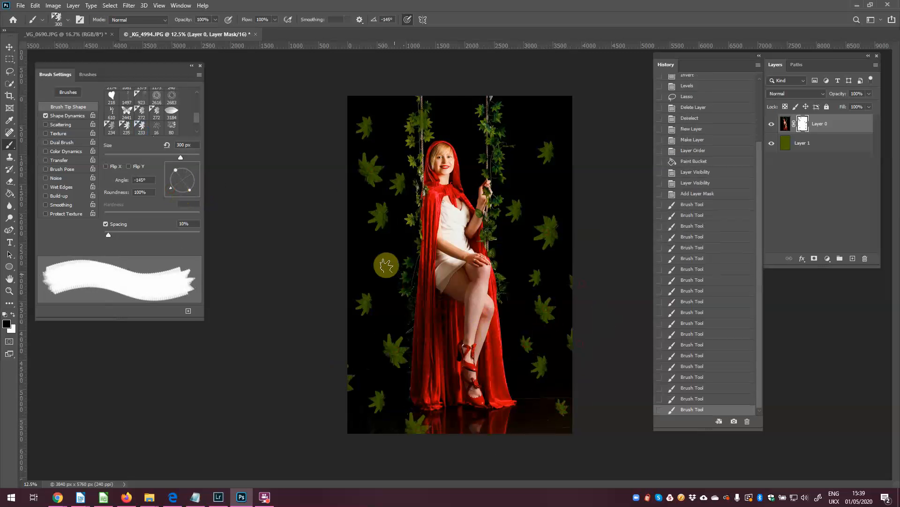
pyautogui.click(382, 265)
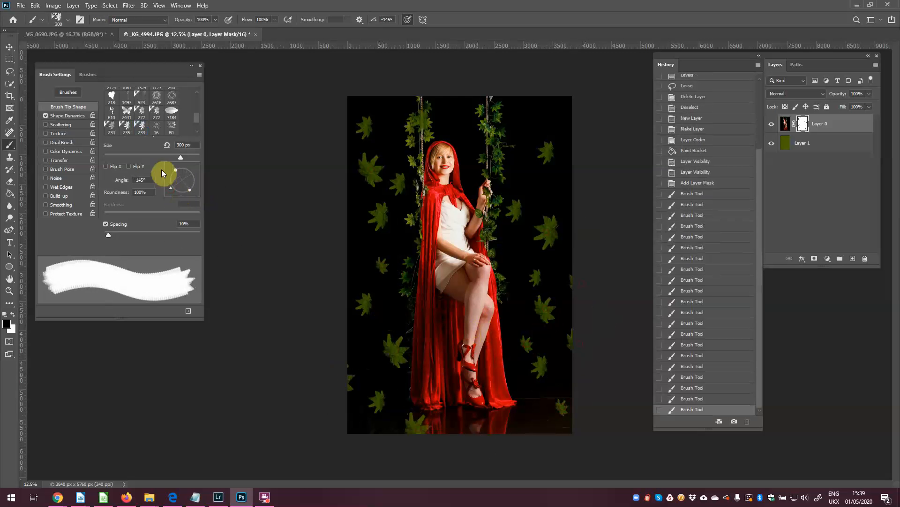
# Rotate the leaf tip to 31° and stamp 300 px leaves near the left edge, near the right edge and beside the right rope.
pyautogui.moveTo(172, 189)
pyautogui.mouseDown()
pyautogui.moveTo(195, 185)
pyautogui.moveTo(196, 171)
pyautogui.mouseUp()
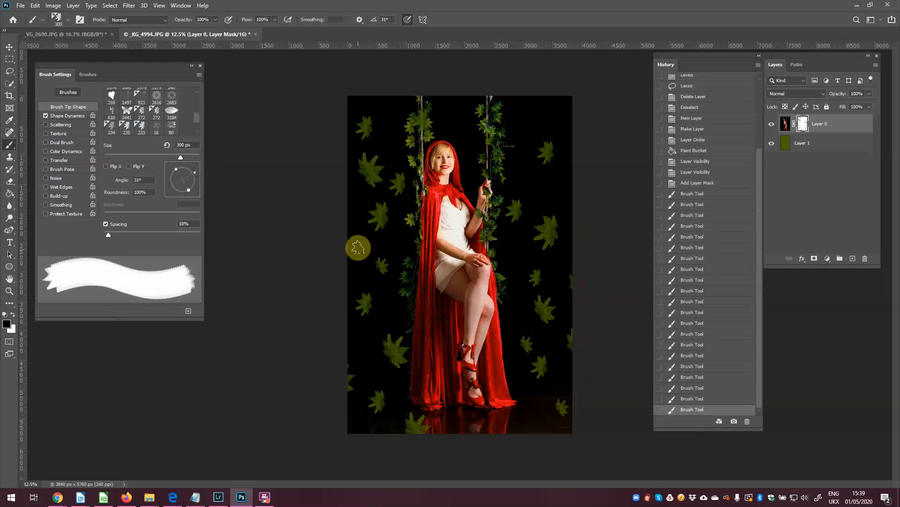
pyautogui.click(359, 248)
pyautogui.click(568, 187)
pyautogui.click(516, 159)
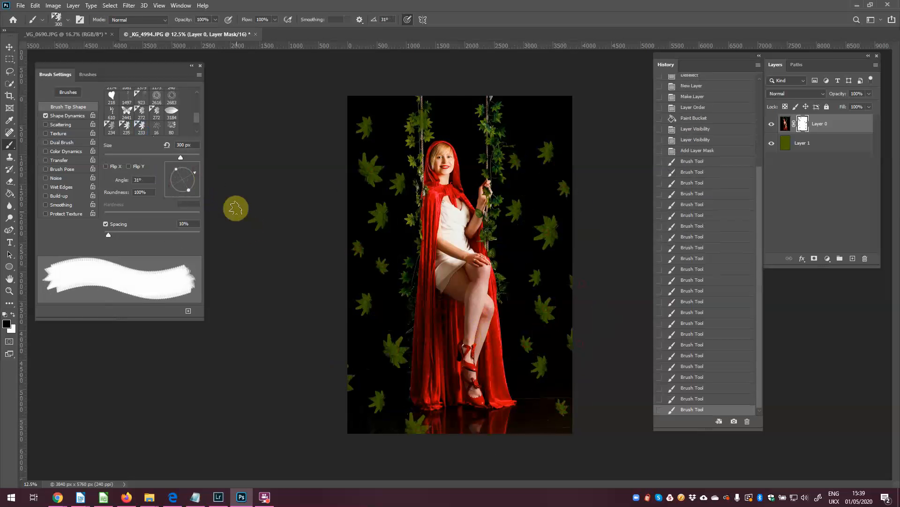
# Rotate the leaf tip to -7° and stamp 300 px leaves in the left background and over the ivy on both ropes.
pyautogui.moveTo(195, 174); pyautogui.dragTo(196, 181)
pyautogui.click(366, 213)
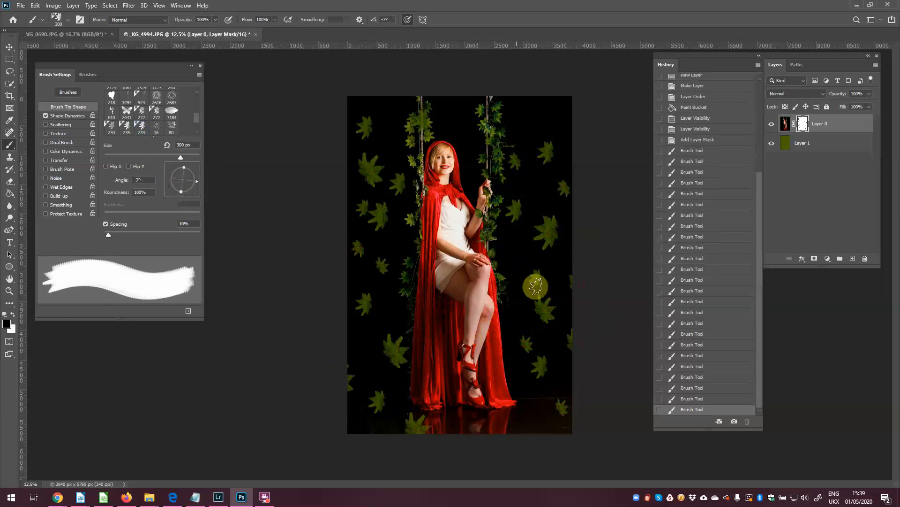
pyautogui.click(489, 153)
pyautogui.click(492, 117)
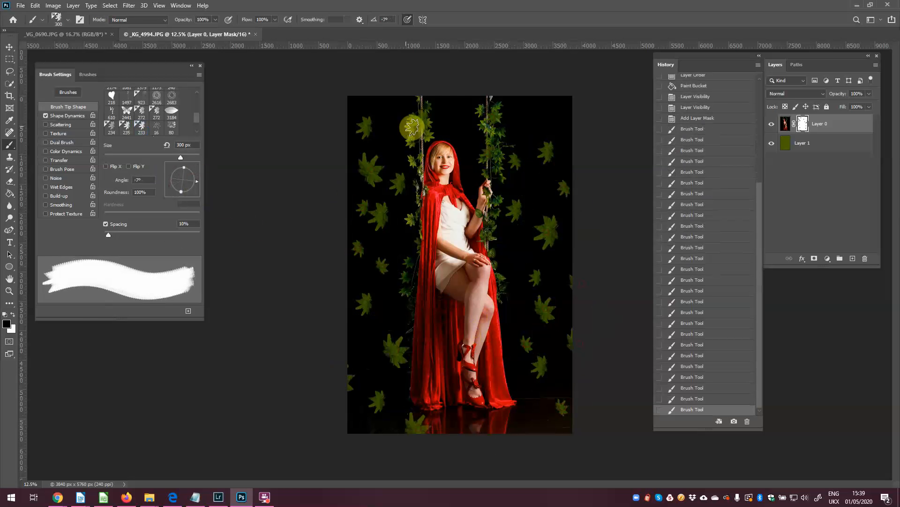
pyautogui.click(412, 125)
pyautogui.click(419, 103)
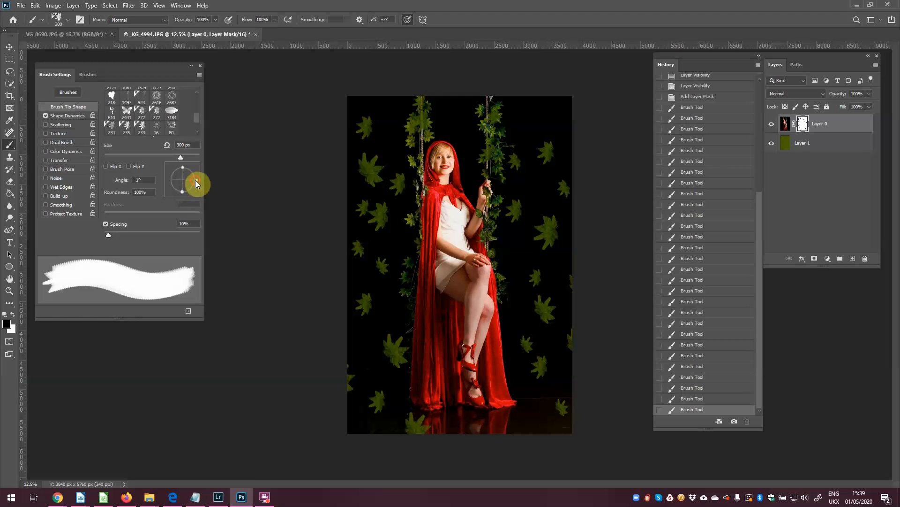
# Rotate the leaf tip to -128° and stamp 300 px leaves at the lower left, along the bottom edge and beside the cape's hem.
pyautogui.moveTo(195, 181); pyautogui.dragTo(171, 196)
pyautogui.click(369, 339)
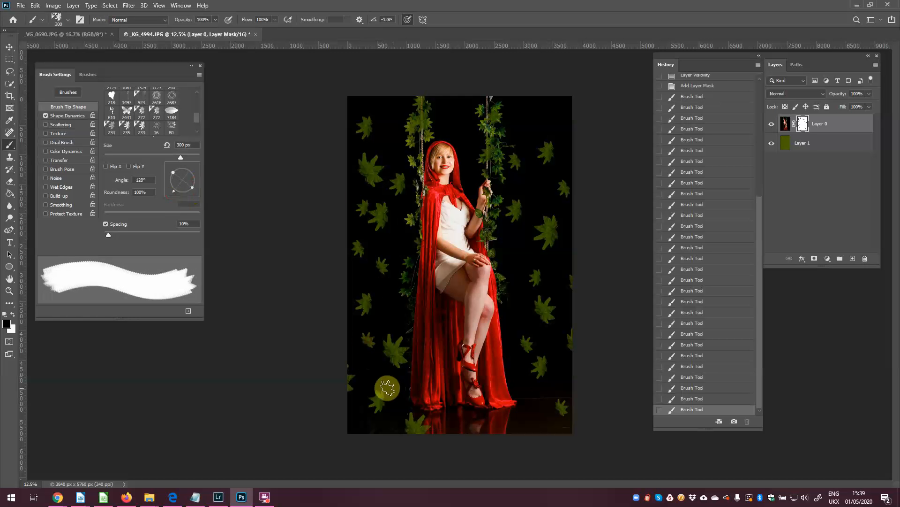
pyautogui.click(481, 428)
pyautogui.click(529, 430)
pyautogui.click(511, 377)
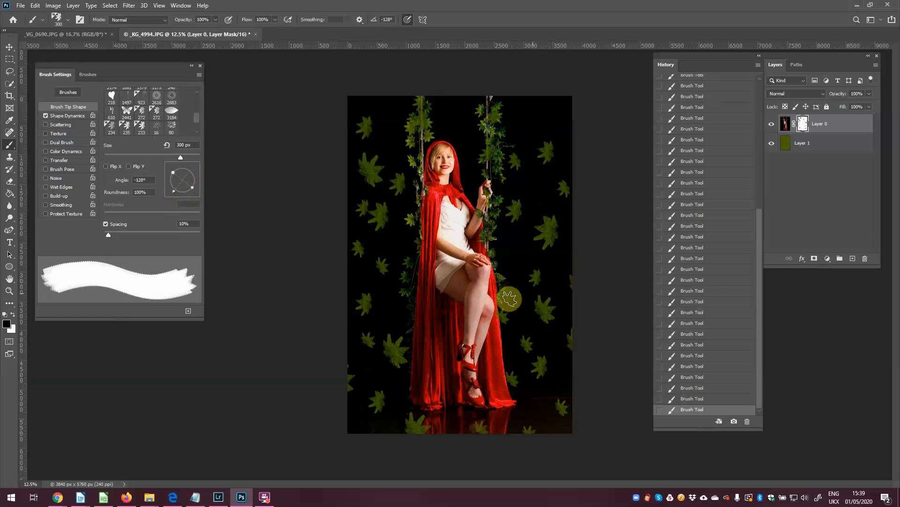
# Select the green Layer 1 and set the foreground colour to orange, ec8210.
pyautogui.click(786, 143)
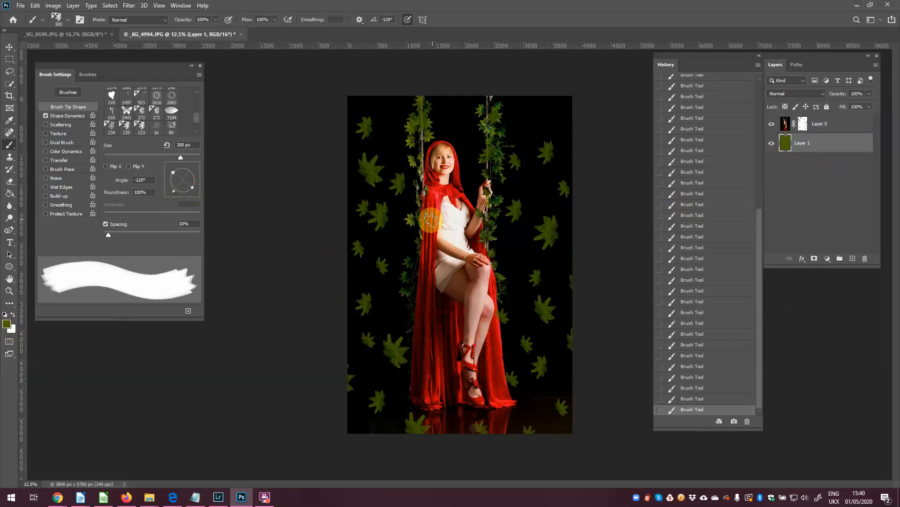
pyautogui.click(8, 325)
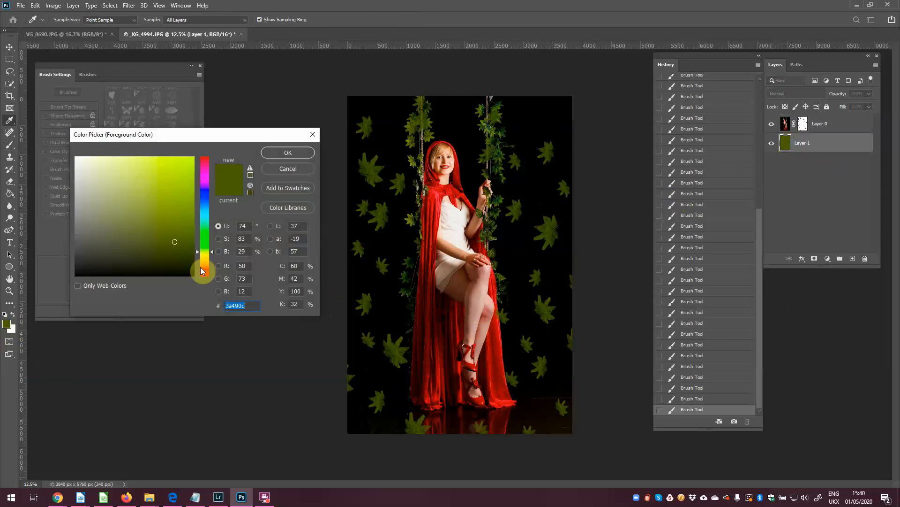
pyautogui.moveTo(206, 271); pyautogui.dragTo(204, 266)
pyautogui.moveTo(182, 216)
pyautogui.mouseDown()
pyautogui.moveTo(159, 155)
pyautogui.moveTo(161, 165)
pyautogui.moveTo(187, 165)
pyautogui.mouseUp()
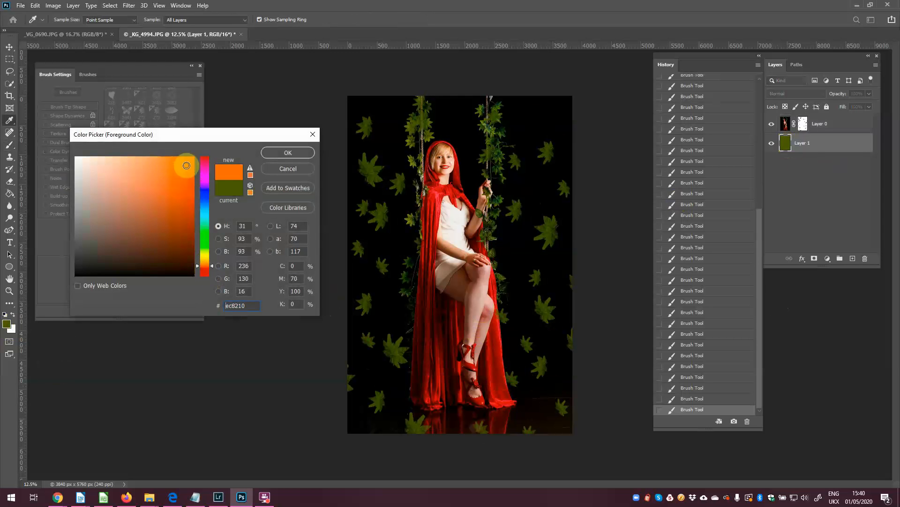
pyautogui.click(288, 152)
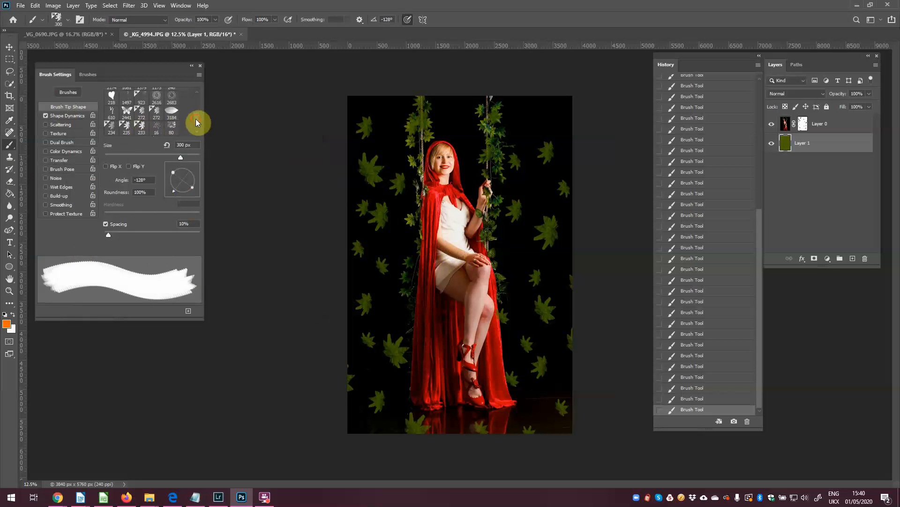
# Switch to a soft round brush with 0% hardness and enlarge it to 700 px.
pyautogui.scroll(-2, 195, 119)
pyautogui.click(111, 129)
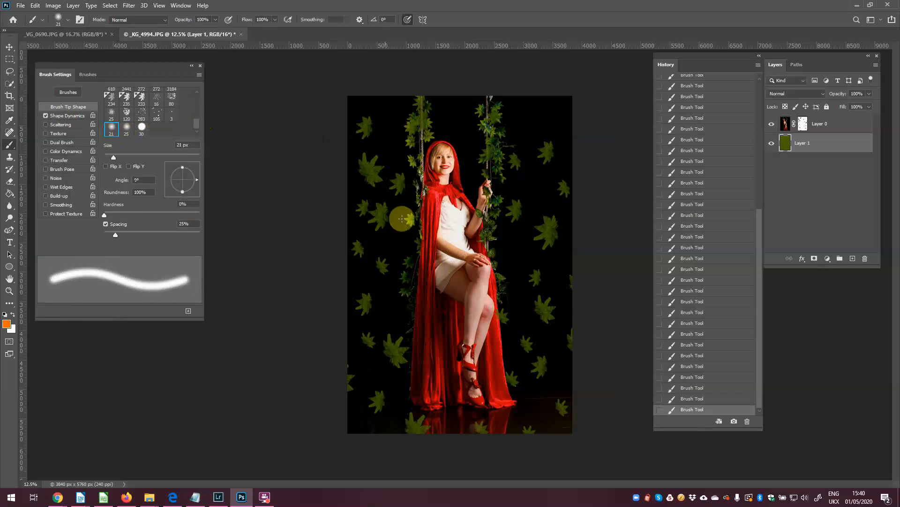
pyautogui.press(']')
pyautogui.press(']')
pyautogui.press(']')
pyautogui.press(']')
pyautogui.press(']')
pyautogui.press(']')
pyautogui.press(']')
pyautogui.press(']')
pyautogui.press(']')
pyautogui.press(']')
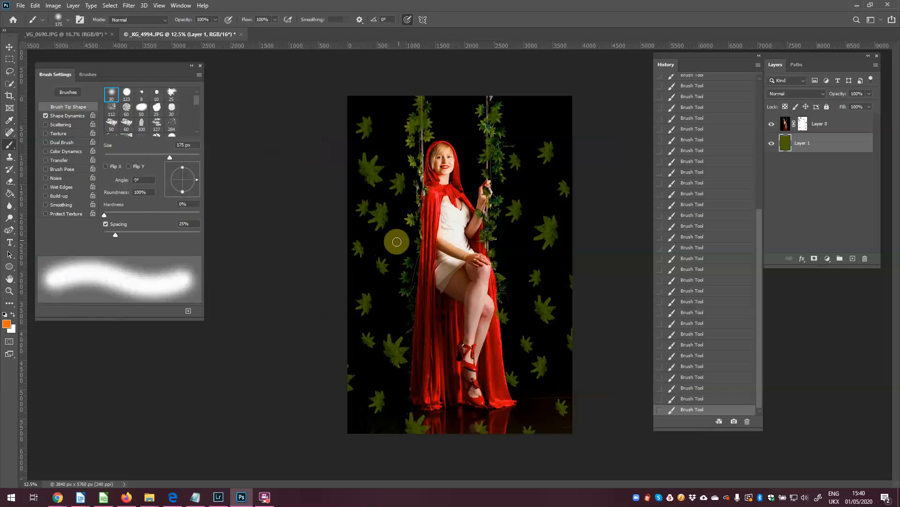
pyautogui.press(']')
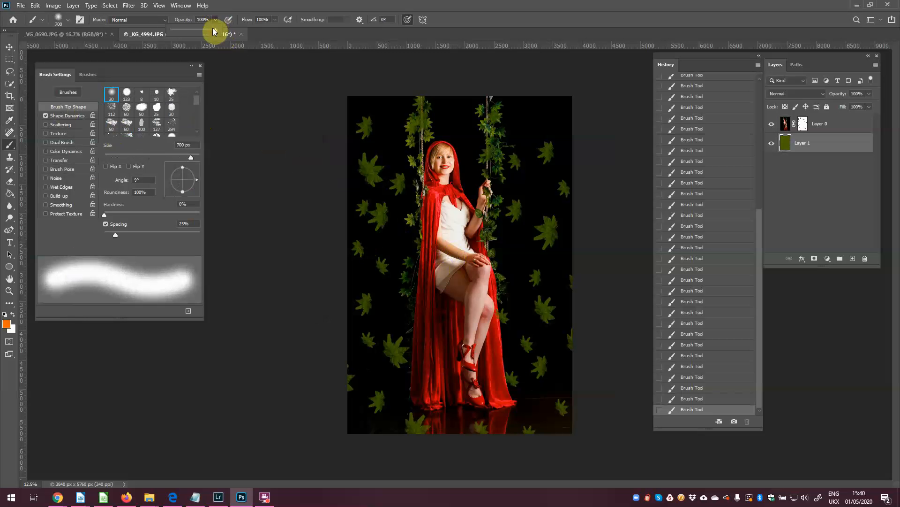
# Lower the brush opacity to 50% and dab orange over scattered leaves on both sides of the woman.
pyautogui.click(235, 39)
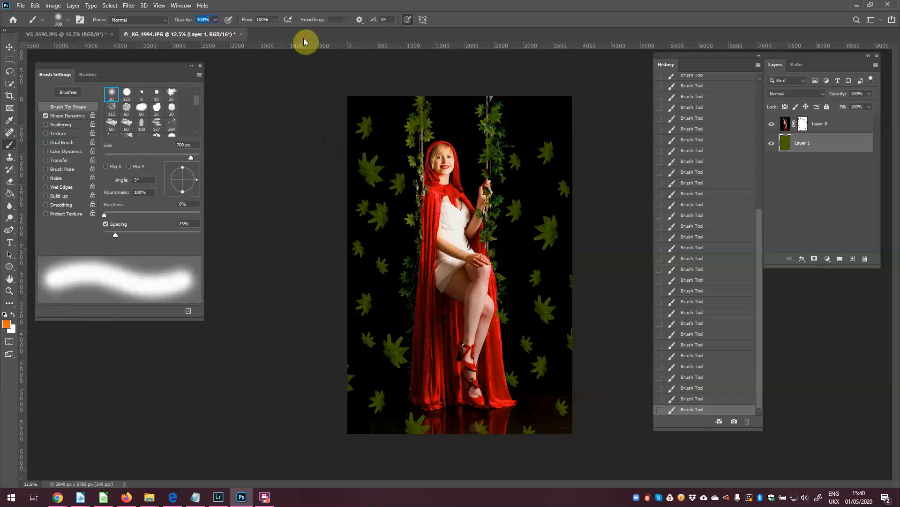
pyautogui.click(200, 20)
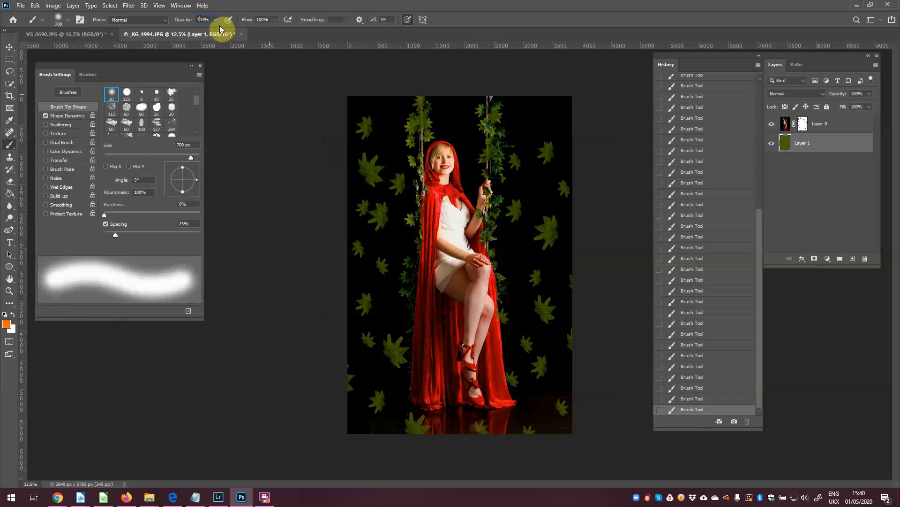
pyautogui.moveTo(208, 19); pyautogui.dragTo(187, 20)
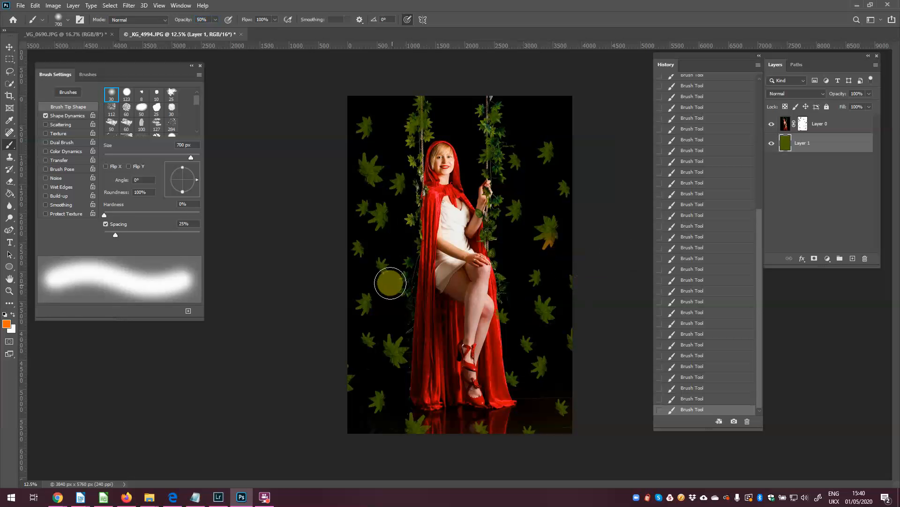
pyautogui.click(392, 205)
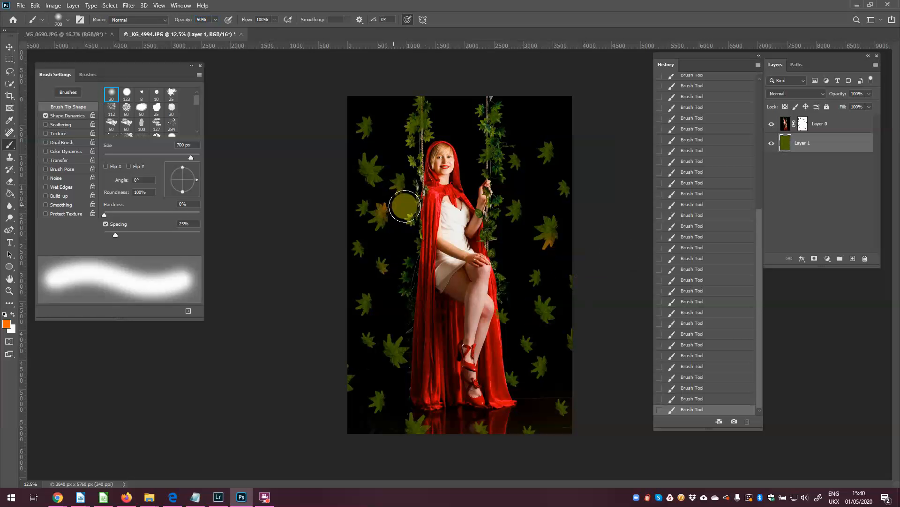
pyautogui.click(550, 169)
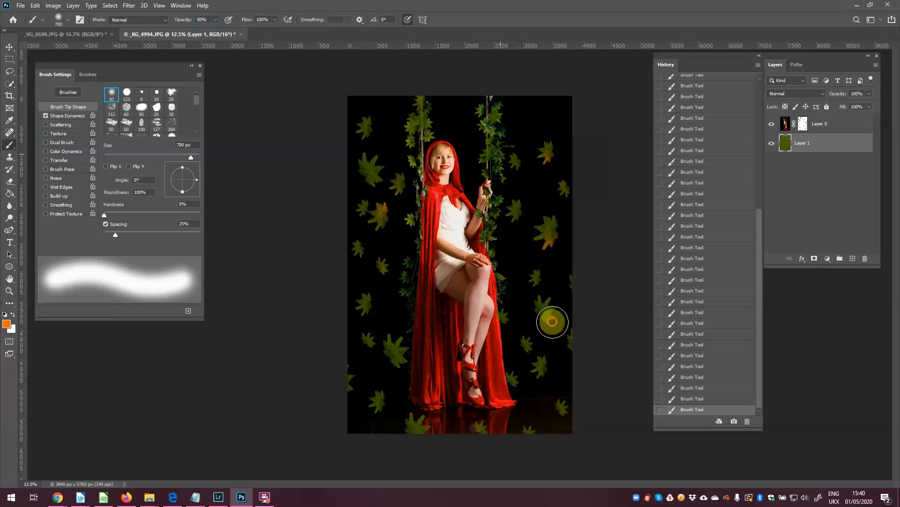
pyautogui.click(541, 372)
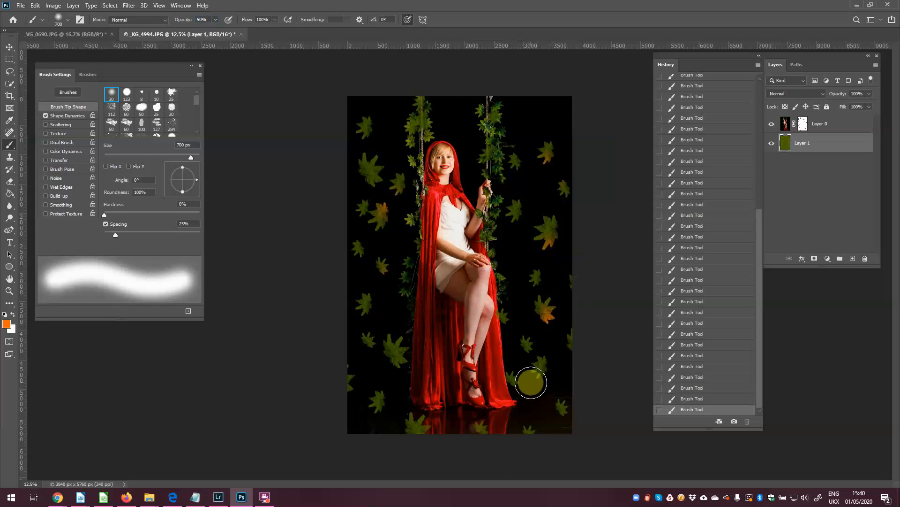
pyautogui.click(400, 374)
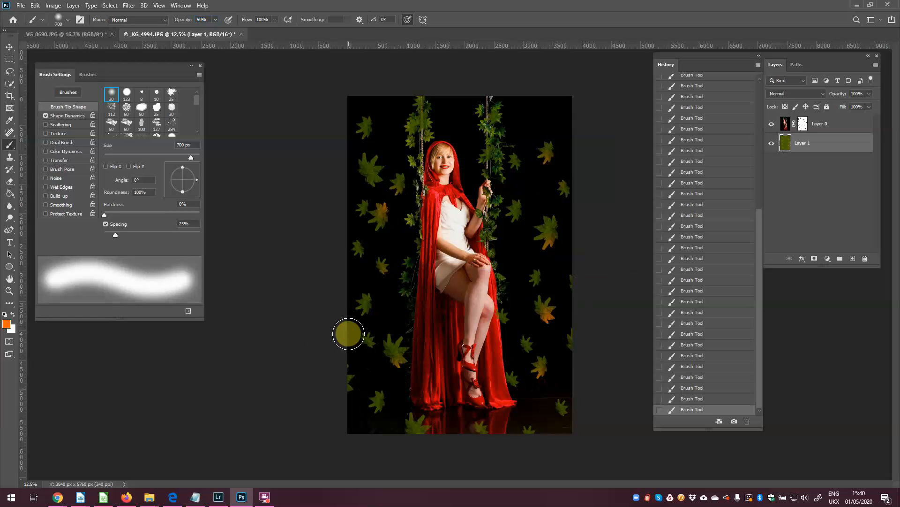
pyautogui.click(354, 316)
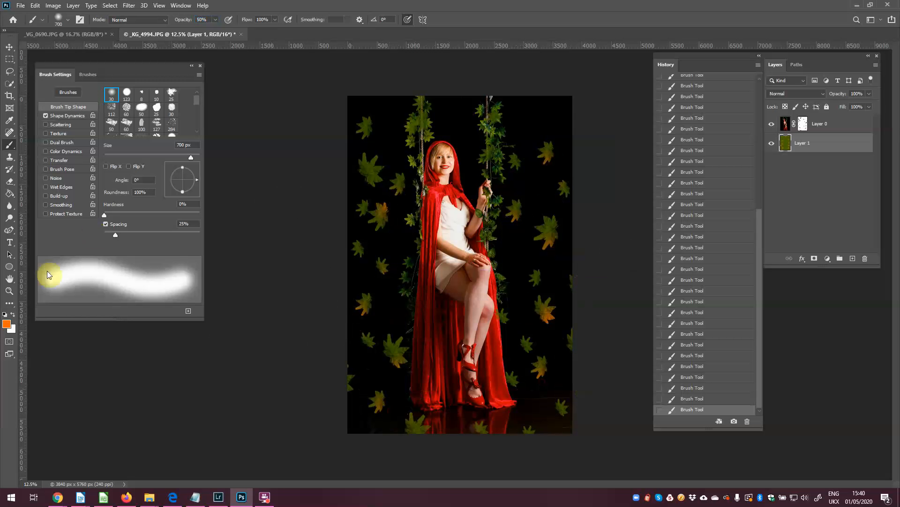
# Change the foreground colour to a deeper red-orange and tint more leaves at 30% brush opacity.
pyautogui.click(7, 324)
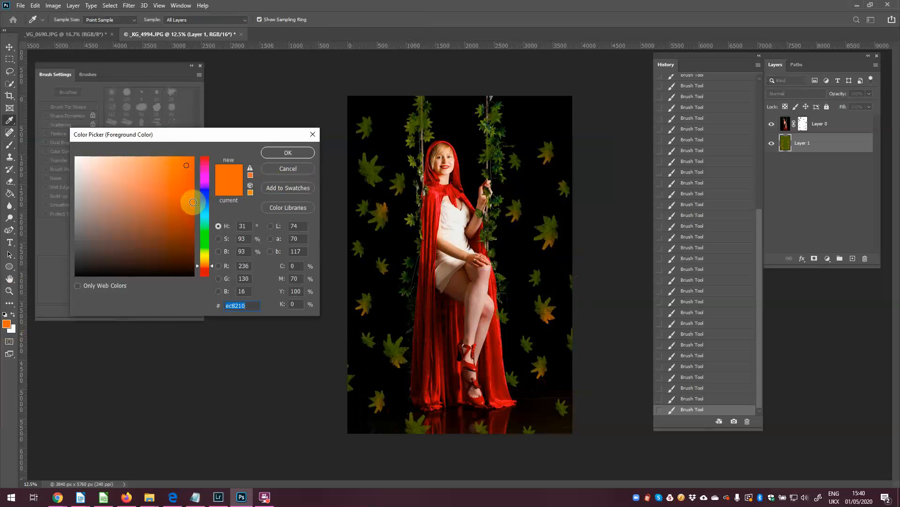
pyautogui.click(285, 153)
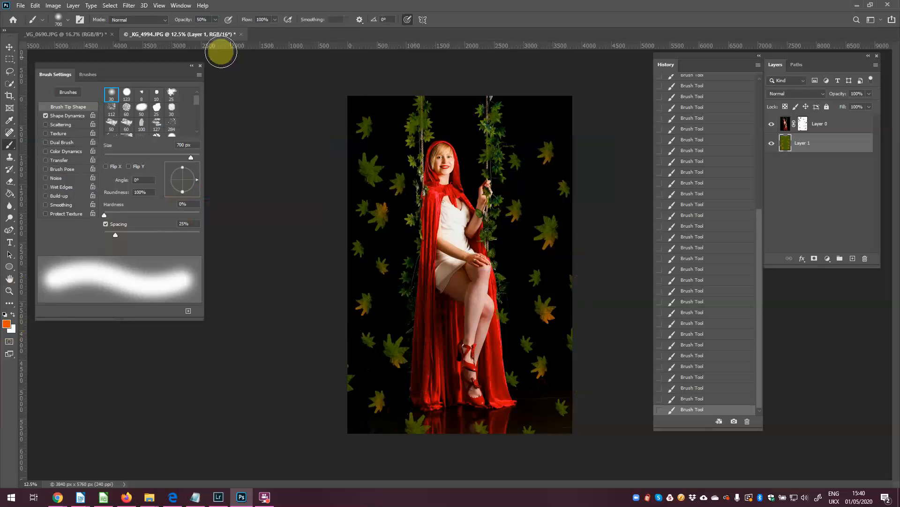
pyautogui.press('3')
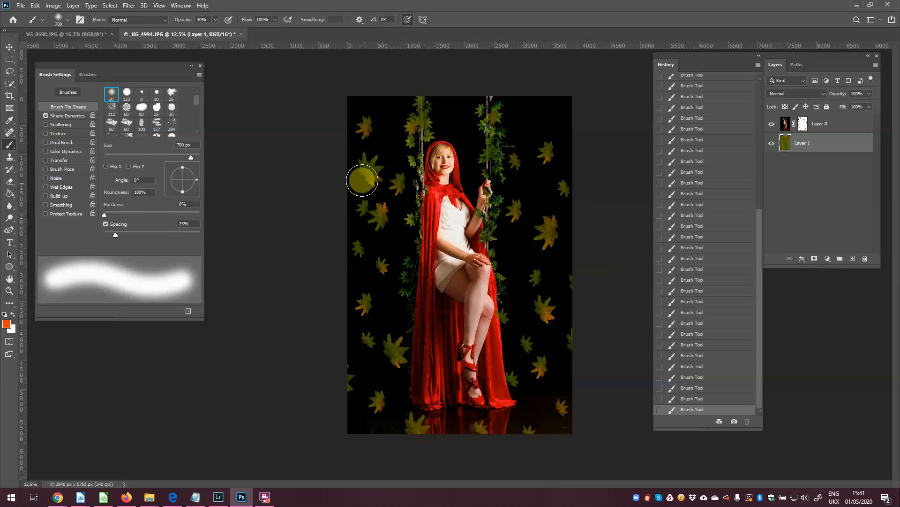
# Dab dark red, a11801, over more background leaves and briefly hide Layer 0 to check the paint on Layer 1.
pyautogui.click(7, 325)
pyautogui.click(206, 273)
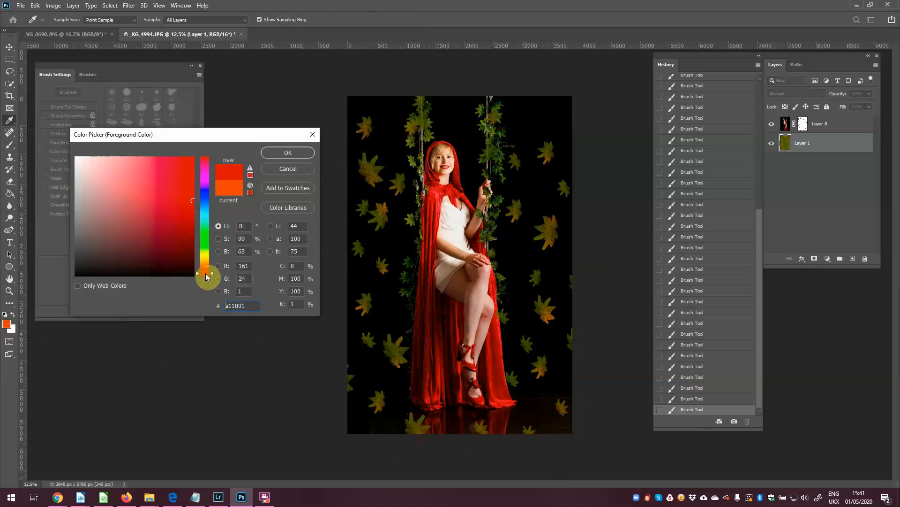
pyautogui.click(284, 153)
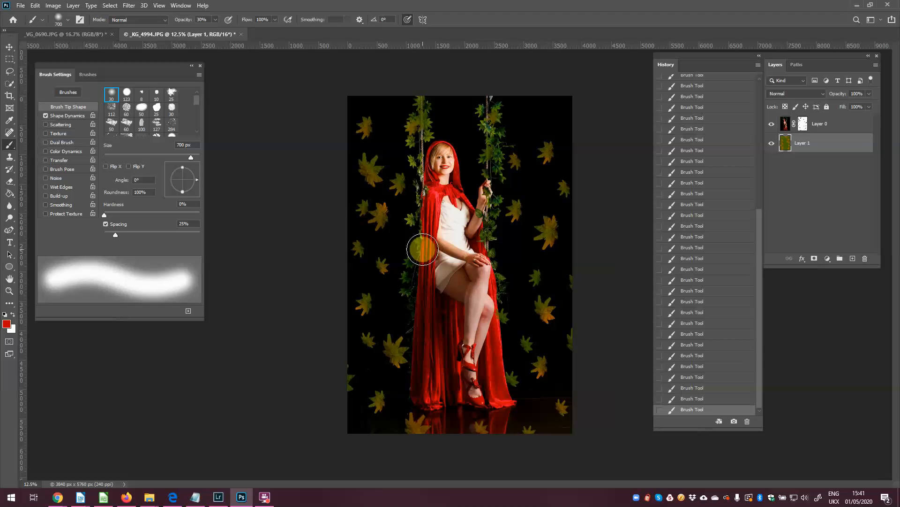
pyautogui.click(772, 124)
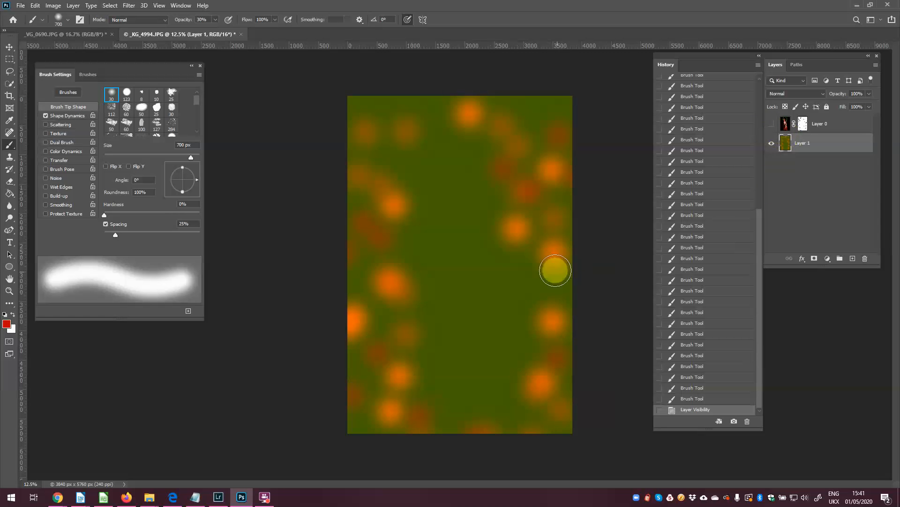
pyautogui.click(772, 124)
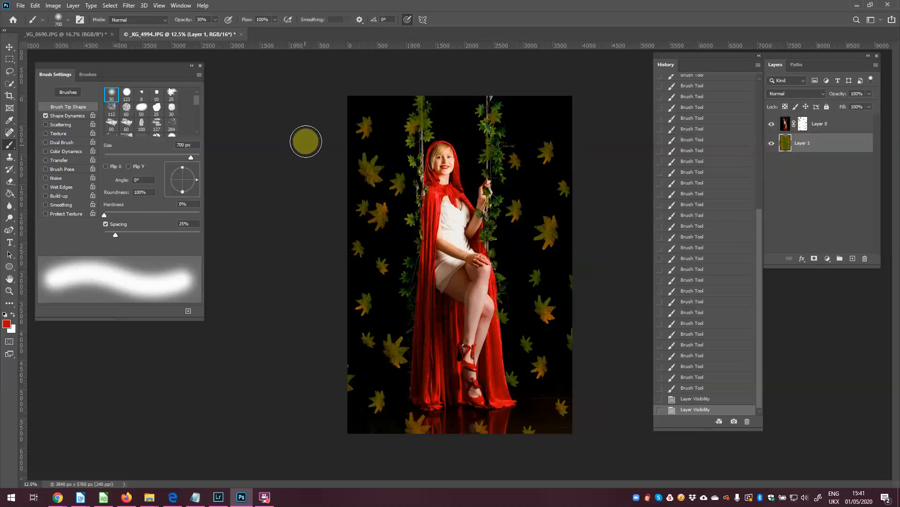
# Switch to the butterfly photo _VG_0690.JPG and lasso a loose outline around the whole butterfly.
pyautogui.click(78, 35)
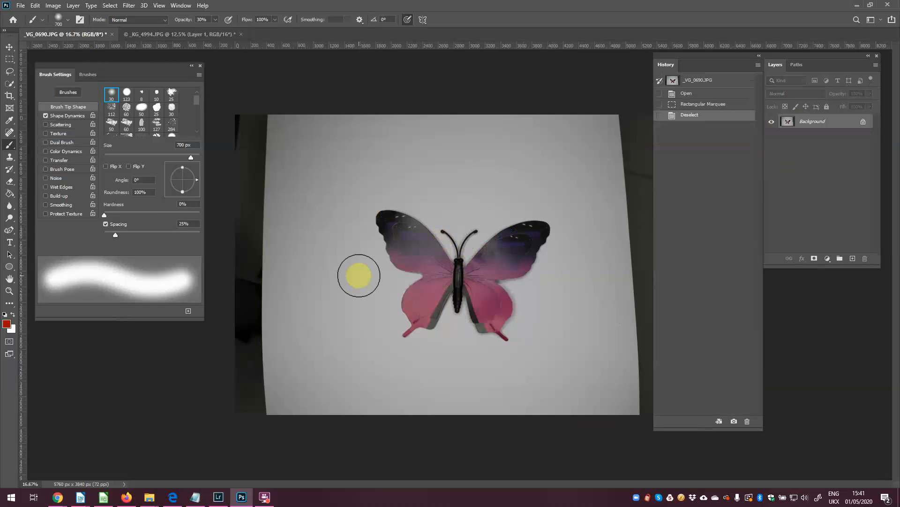
pyautogui.click(10, 74)
pyautogui.moveTo(439, 219)
pyautogui.mouseDown()
pyautogui.moveTo(375, 200)
pyautogui.moveTo(365, 217)
pyautogui.moveTo(361, 255)
pyautogui.moveTo(384, 283)
pyautogui.moveTo(384, 346)
pyautogui.mouseUp()
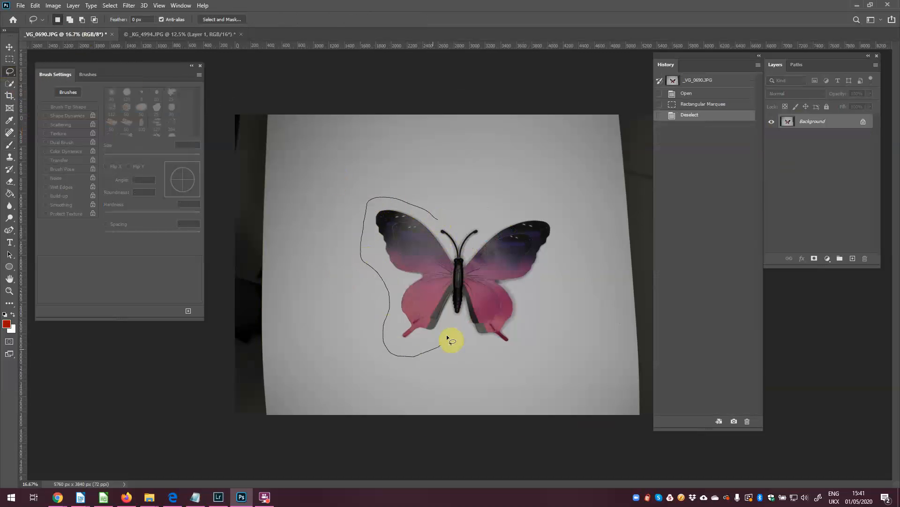
pyautogui.moveTo(488, 359)
pyautogui.mouseDown()
pyautogui.moveTo(513, 359)
pyautogui.moveTo(531, 321)
pyautogui.mouseUp()
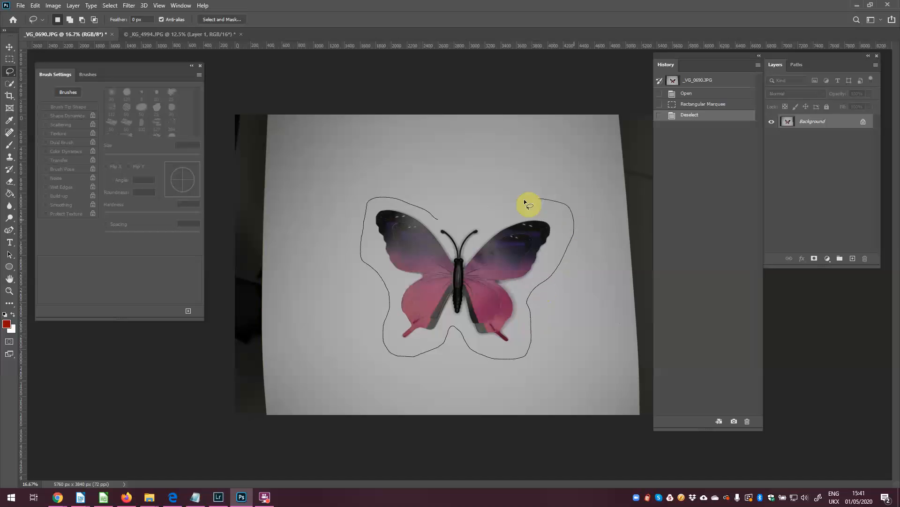
pyautogui.moveTo(437, 218); pyautogui.dragTo(435, 218)
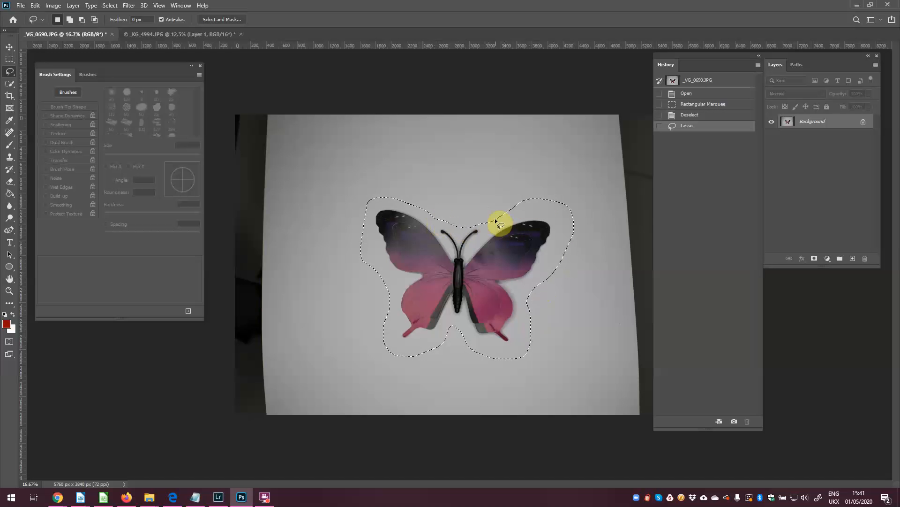
# Copy the selected butterfly to a new layer and hide the Background layer.
pyautogui.hotkey('ctrl', 'j')
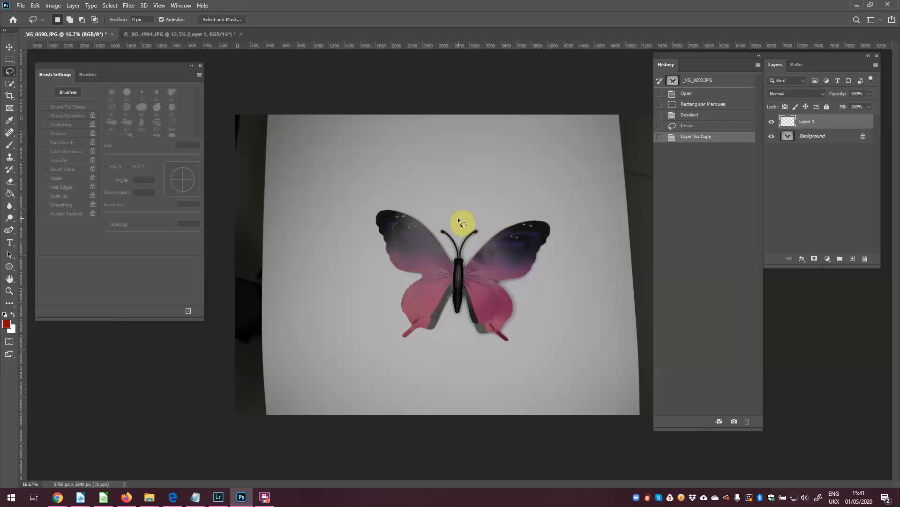
pyautogui.click(771, 136)
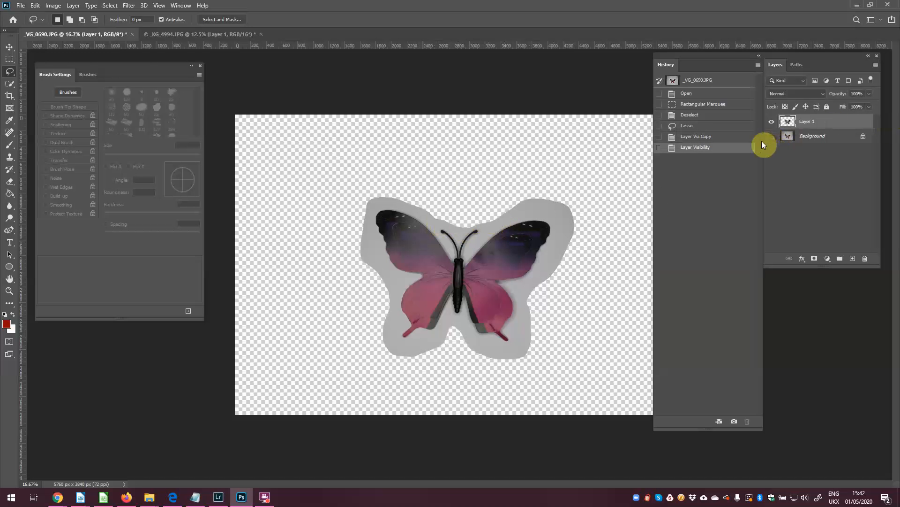
# Convert the butterfly layer to black and white with Reds raised to 96%.
pyautogui.click(36, 5)
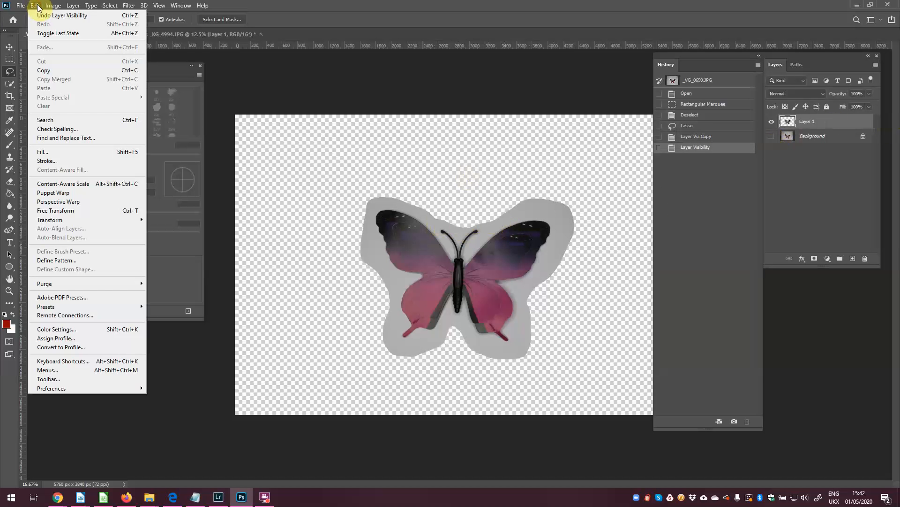
pyautogui.moveTo(65, 29)
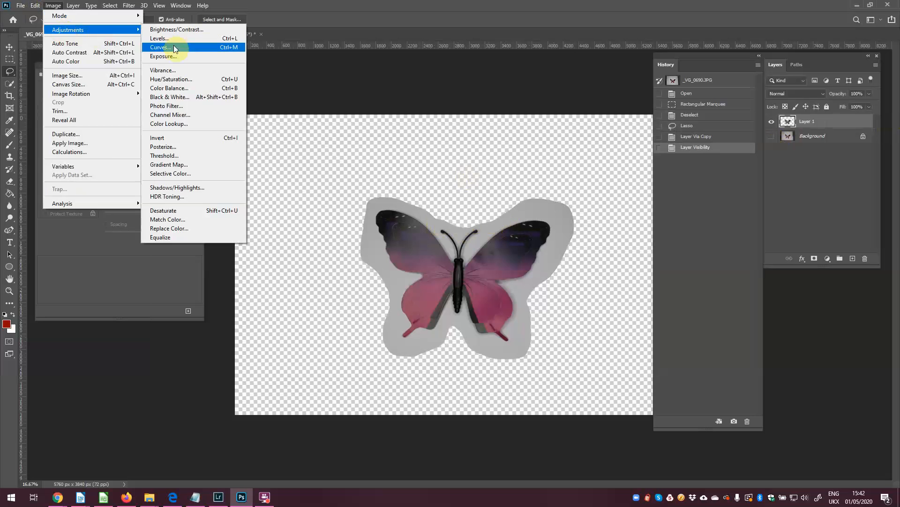
pyautogui.click(170, 97)
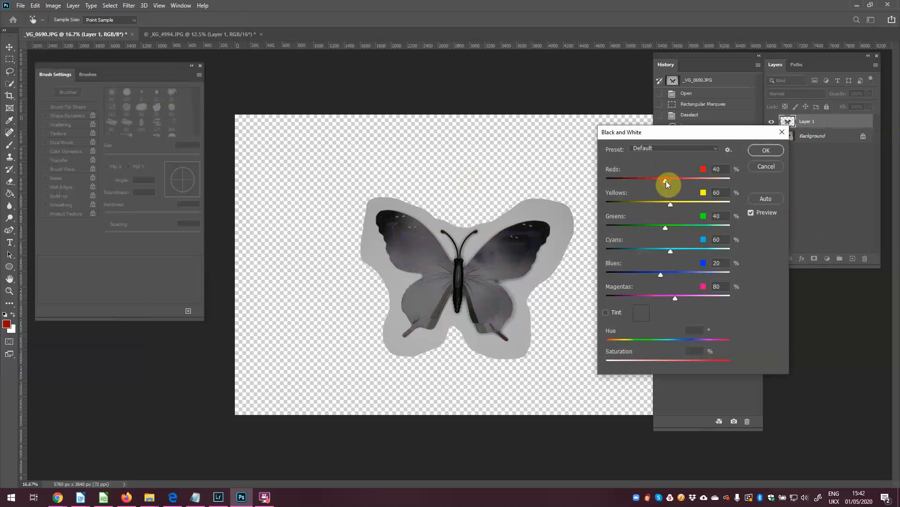
pyautogui.moveTo(666, 181); pyautogui.dragTo(679, 182)
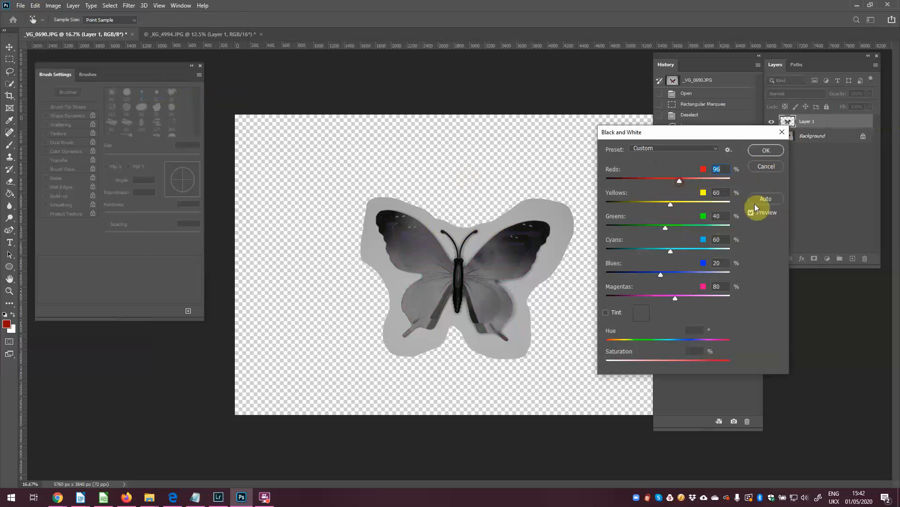
pyautogui.click(768, 150)
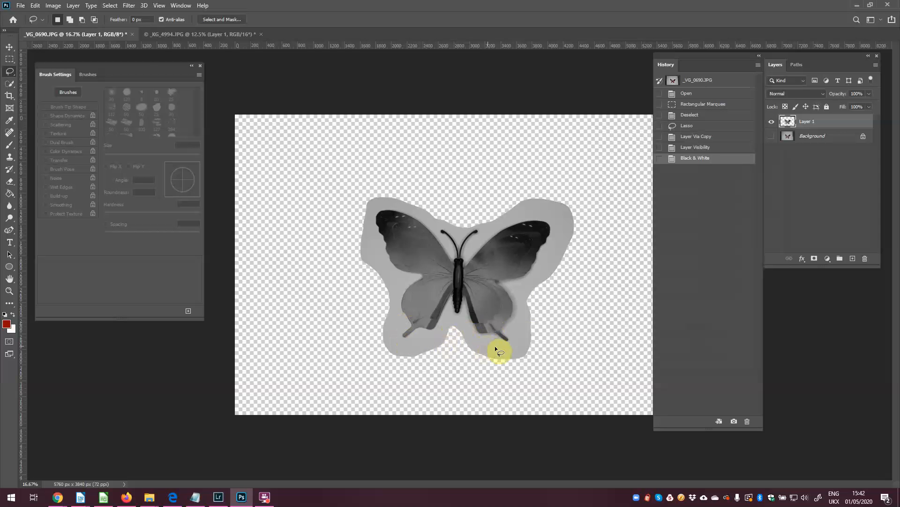
# Apply Levels to the butterfly layer with the black input at 7 and the white input at 173.
pyautogui.click(50, 6)
pyautogui.moveTo(59, 30)
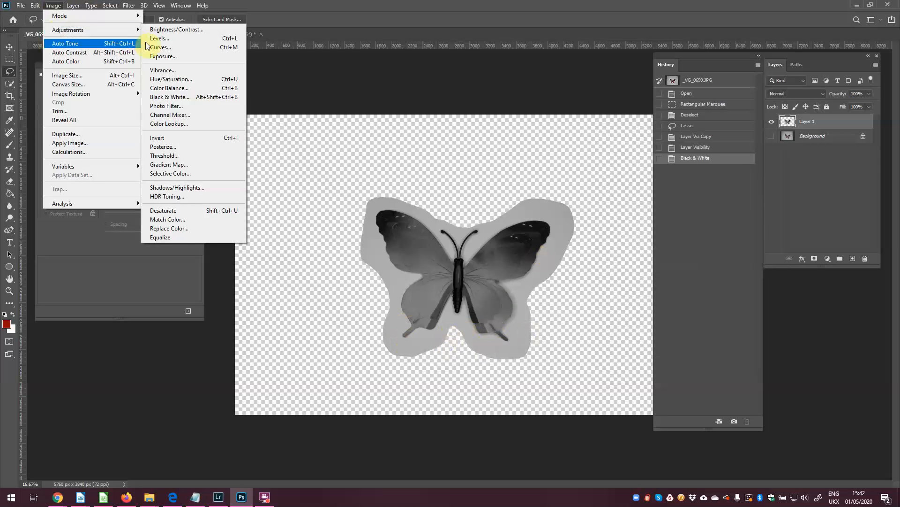
pyautogui.click(161, 40)
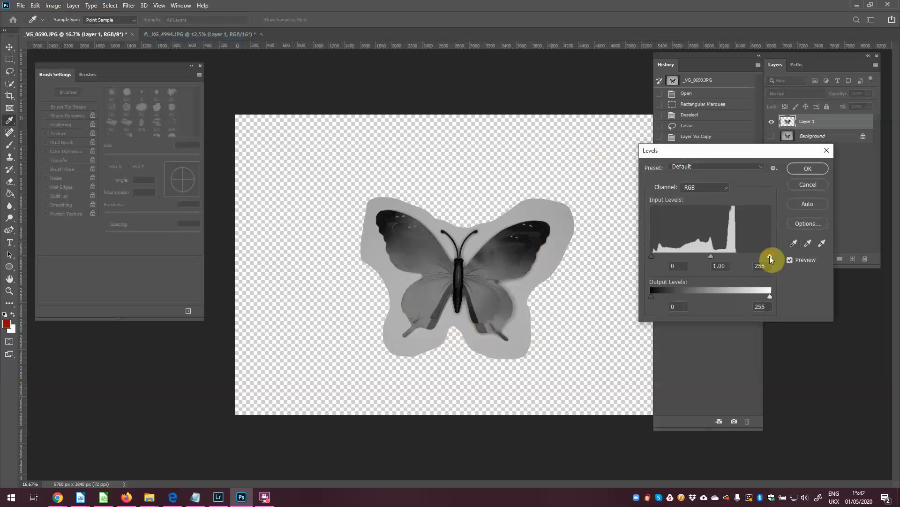
pyautogui.moveTo(770, 256); pyautogui.dragTo(732, 256)
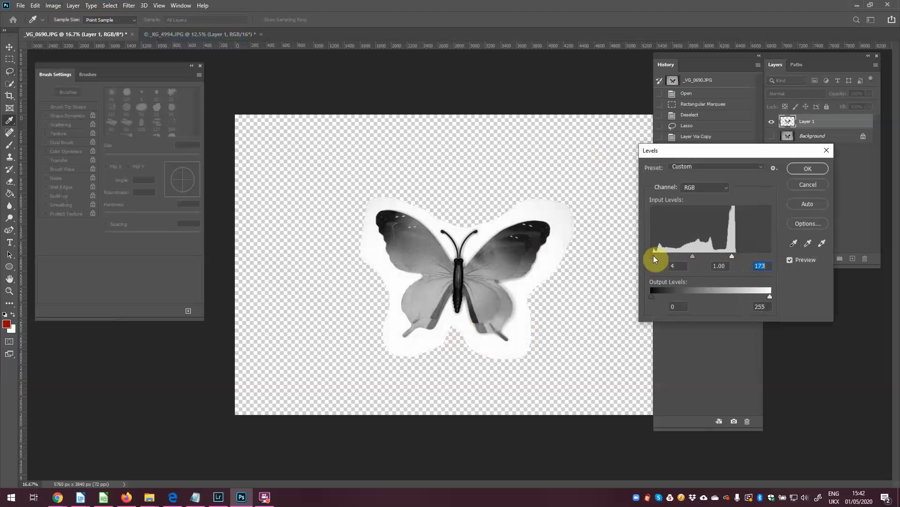
pyautogui.moveTo(655, 256); pyautogui.dragTo(657, 256)
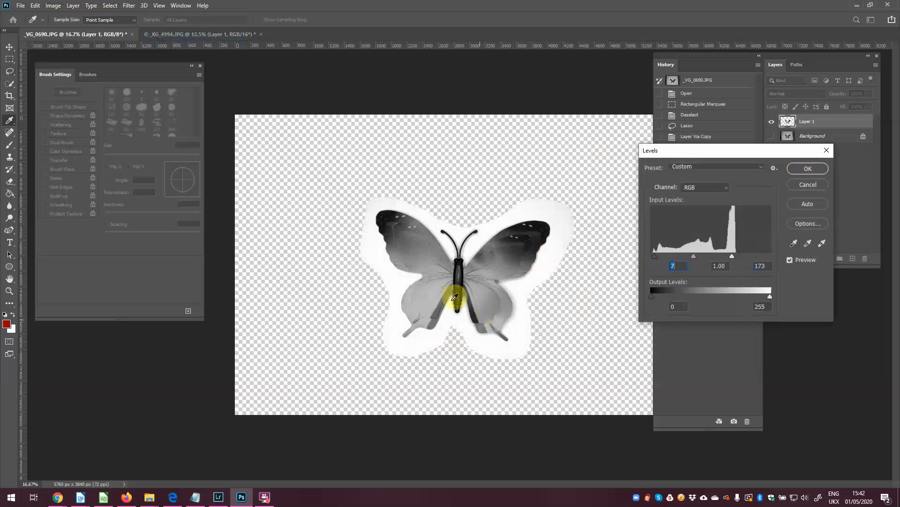
pyautogui.click(808, 168)
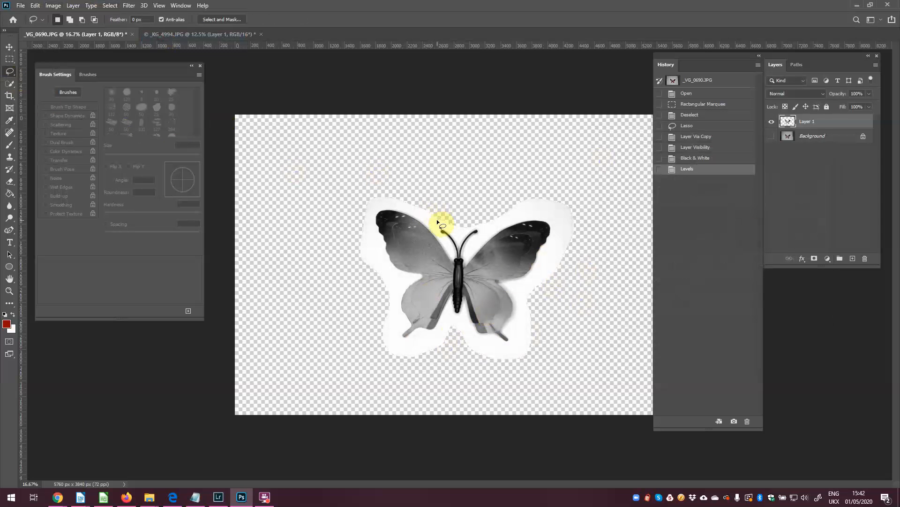
# Lasso a closer outline around the whole black-and-white butterfly, staying inside its white margin.
pyautogui.moveTo(437, 221)
pyautogui.mouseDown()
pyautogui.moveTo(373, 206)
pyautogui.moveTo(370, 248)
pyautogui.mouseUp()
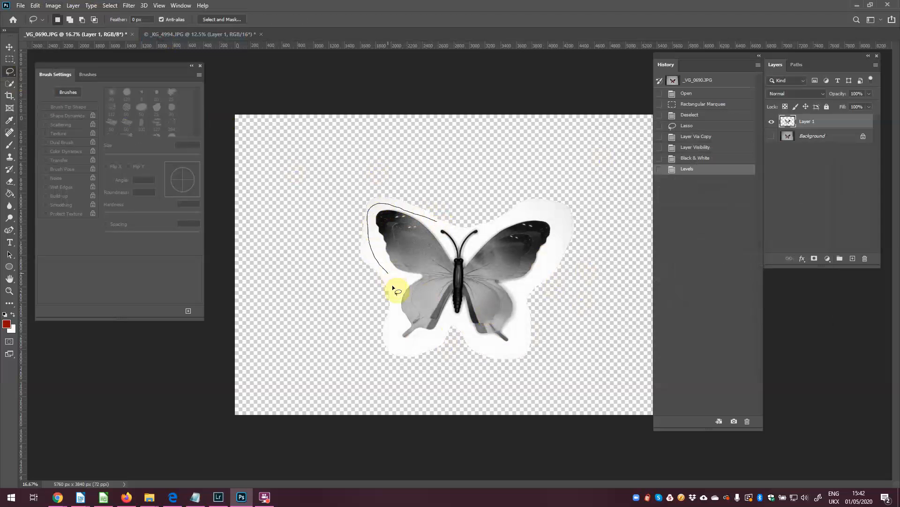
pyautogui.moveTo(393, 287); pyautogui.dragTo(396, 336)
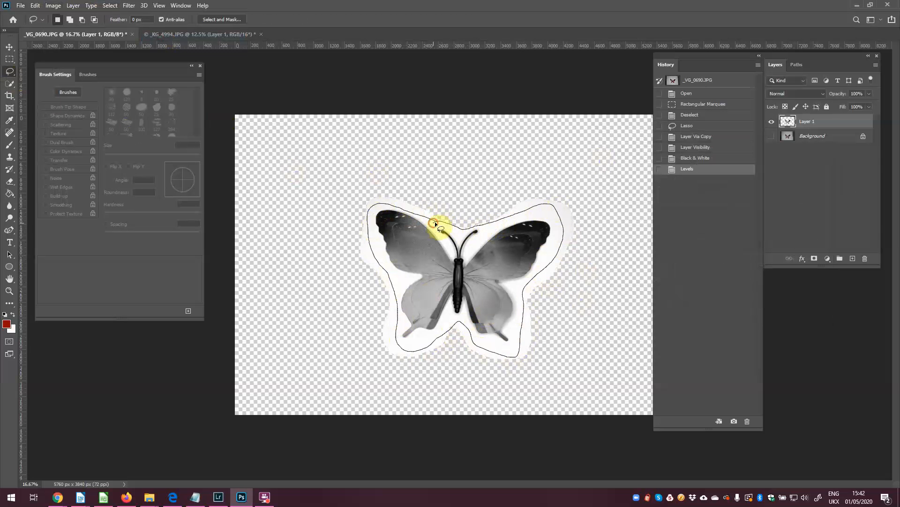
pyautogui.moveTo(436, 224); pyautogui.dragTo(437, 223)
# Define the selected butterfly as a brush preset named Butterfly.
pyautogui.click(35, 5)
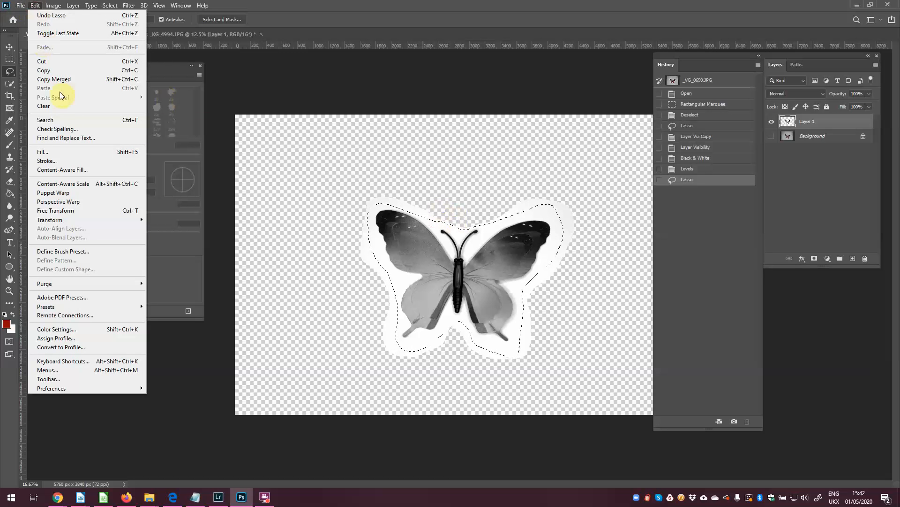
pyautogui.click(75, 250)
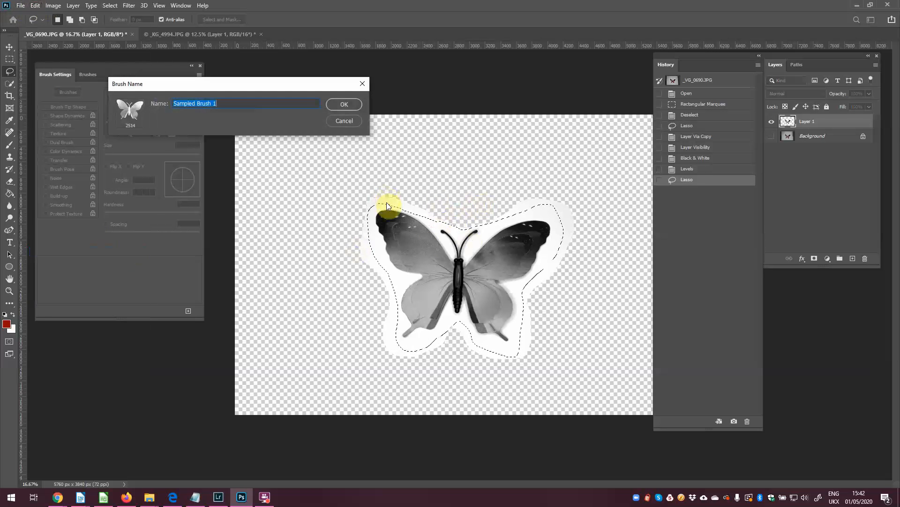
pyautogui.write('Bu')
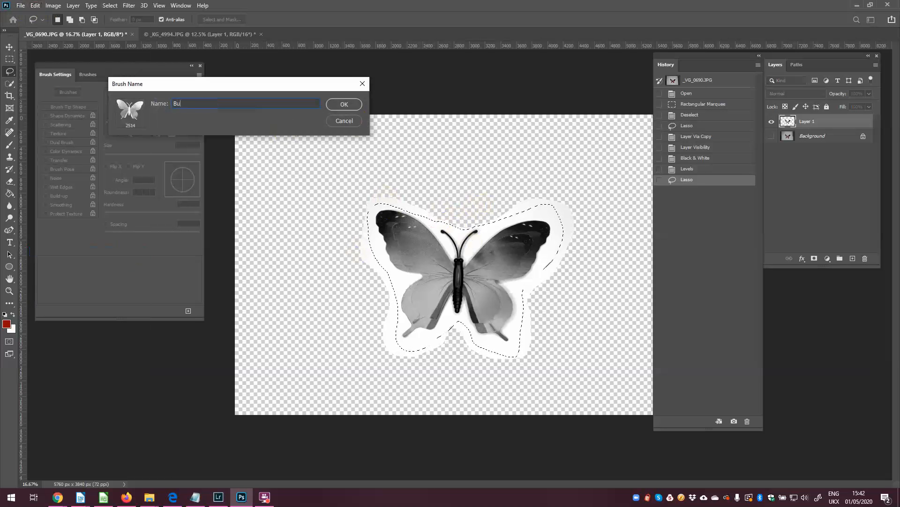
pyautogui.write('tterfly')
pyautogui.press('Return')
# Activate the Brush tool with the new butterfly tip, switch to the _KG_4994.JPG photo and target Layer 0's mask.
pyautogui.press('b')
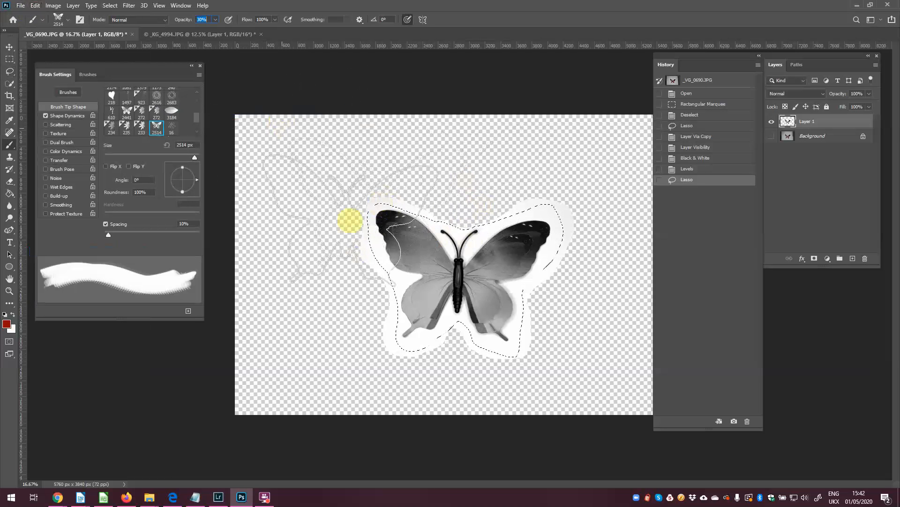
pyautogui.click(215, 34)
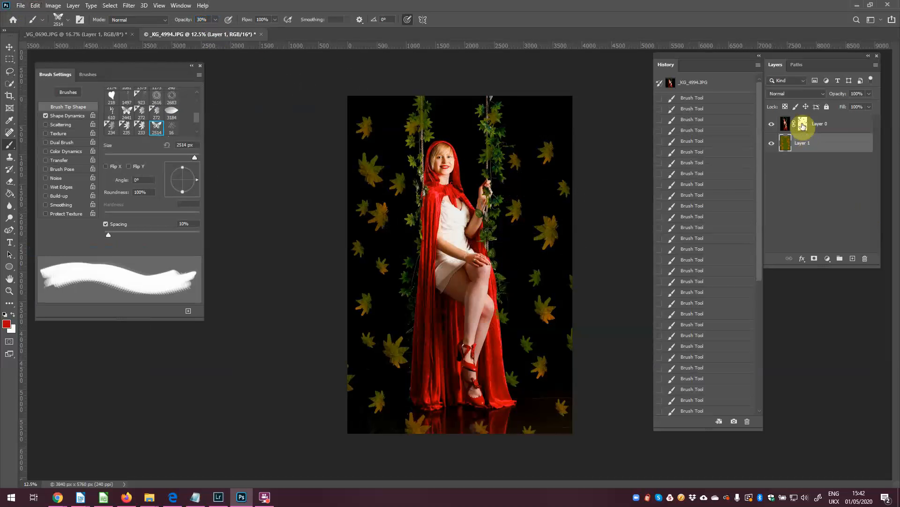
pyautogui.click(803, 127)
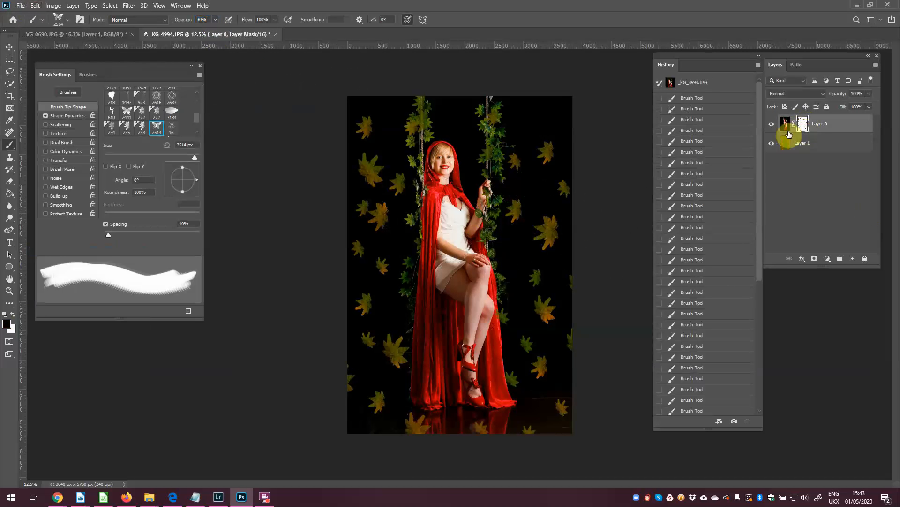
# Reduce the butterfly brush to 700 px and tilt its tip to an angle of -9°.
pyautogui.press('[')
pyautogui.press('[')
pyautogui.press('[')
pyautogui.press('[')
pyautogui.press('[')
pyautogui.press('[')
pyautogui.press('[')
pyautogui.press('[')
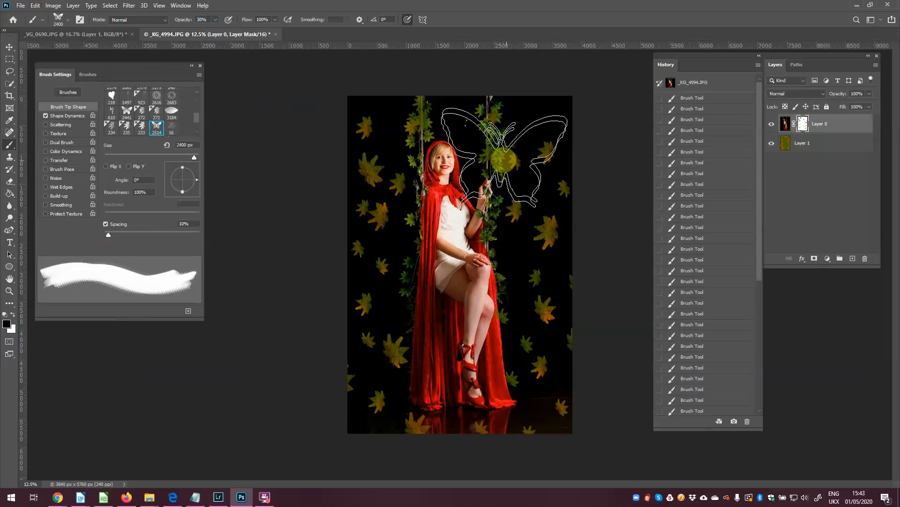
pyautogui.press('[')
pyautogui.press('[')
pyautogui.press('[')
pyautogui.press('[')
pyautogui.press('[')
pyautogui.press('[')
pyautogui.press('[')
pyautogui.press('[')
pyautogui.press('[')
pyautogui.press('[')
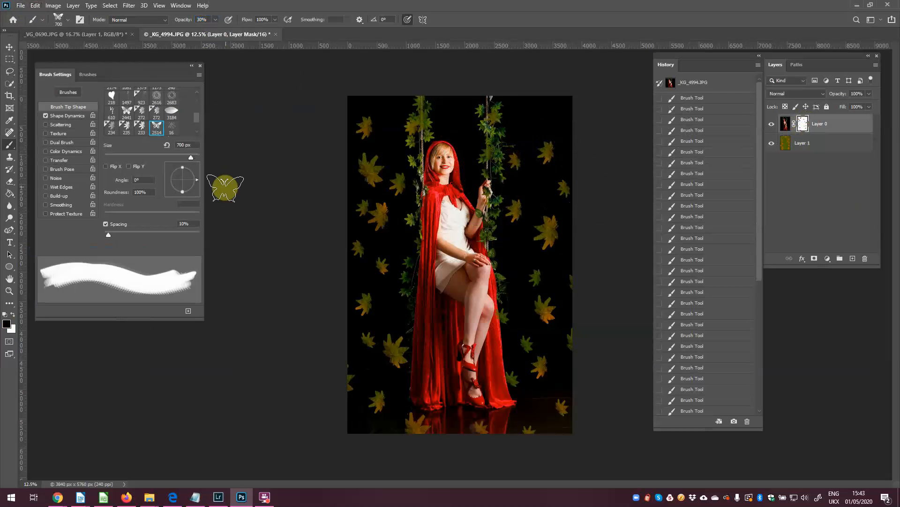
pyautogui.moveTo(198, 179); pyautogui.dragTo(198, 182)
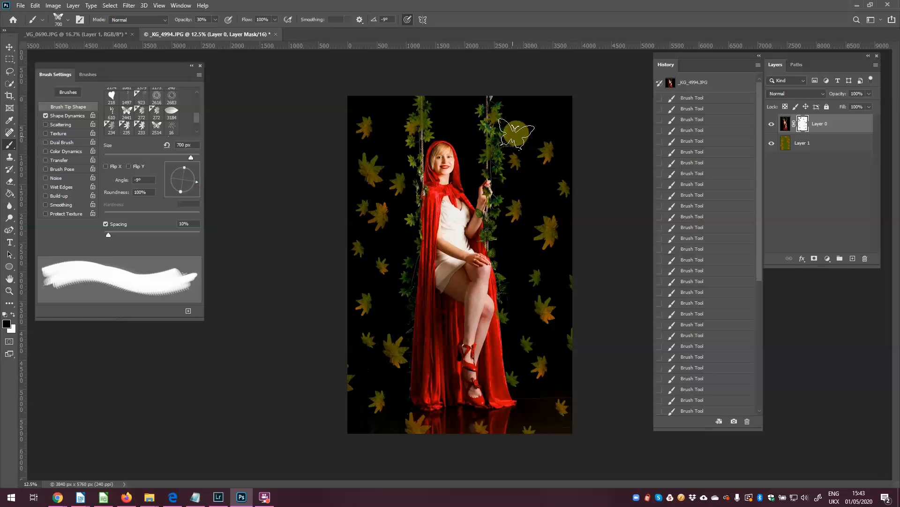
# Stamp one butterfly at 100% opacity on Layer 0's mask beside the upper right vine, undoing the trial stamp made at 30%.
pyautogui.click(516, 133)
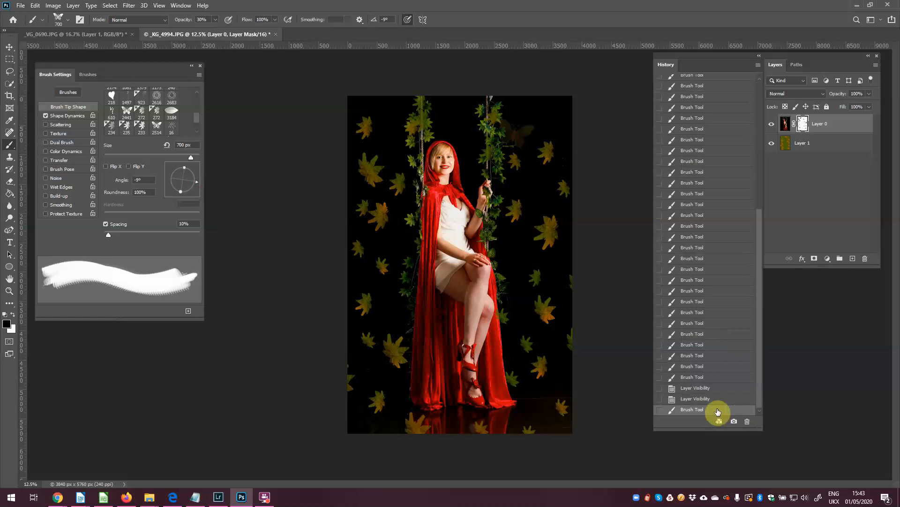
pyautogui.hotkey('ctrl', 'z')
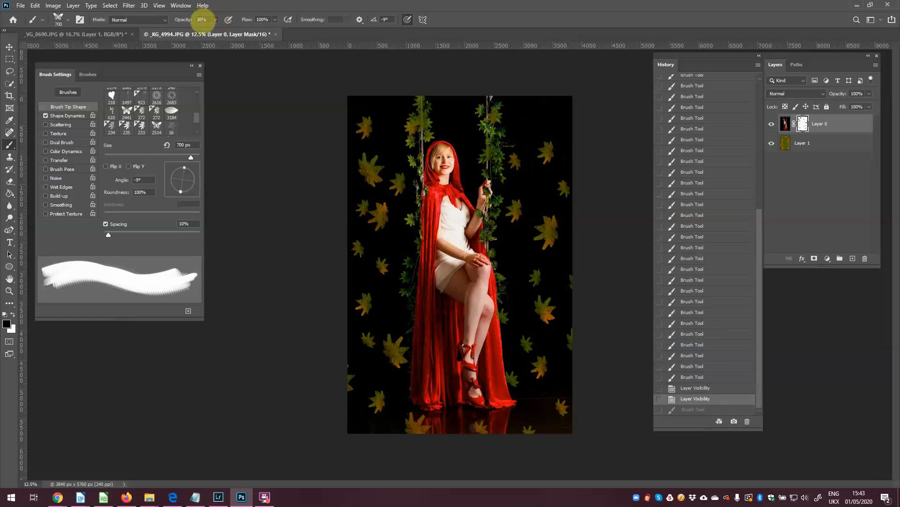
pyautogui.press('0')
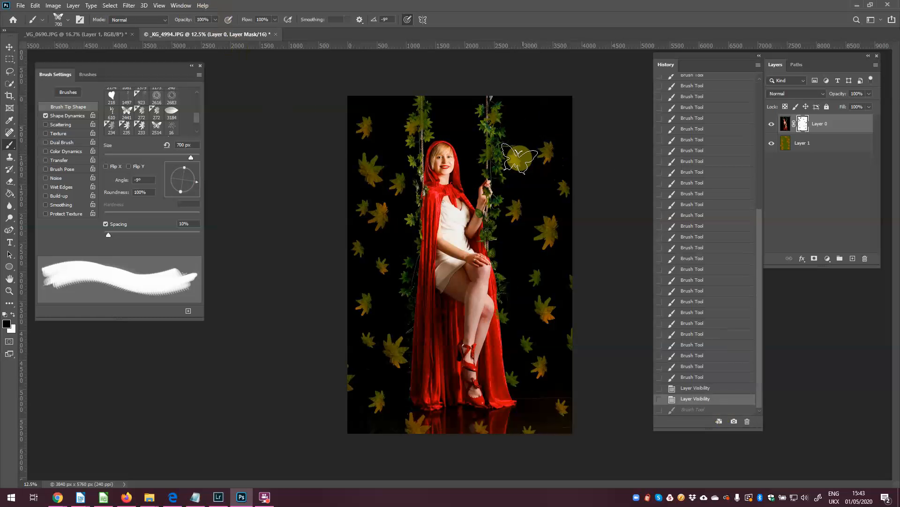
pyautogui.click(518, 137)
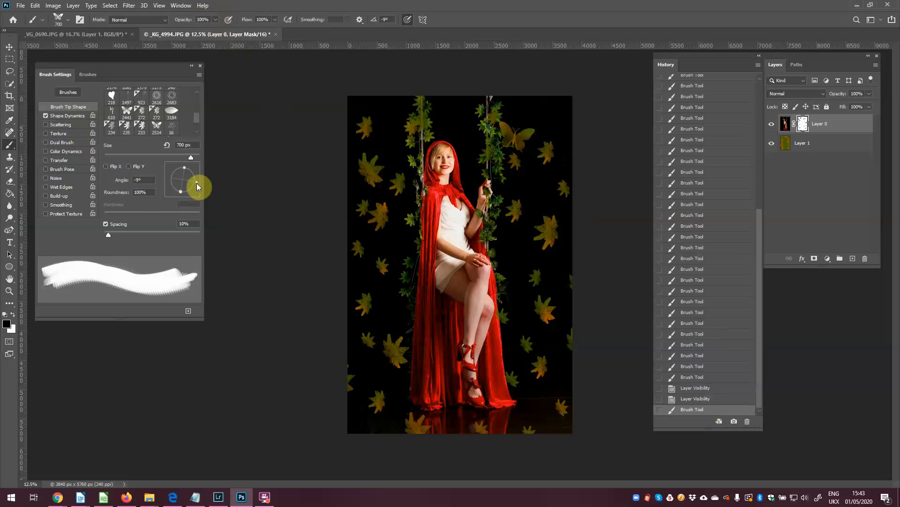
# Rotate the butterfly brush to 41°, shrink it to 500 px and stamp a second butterfly among the leaves left of the cape.
pyautogui.moveTo(196, 185)
pyautogui.mouseDown()
pyautogui.moveTo(171, 199)
pyautogui.moveTo(213, 169)
pyautogui.moveTo(204, 161)
pyautogui.mouseUp()
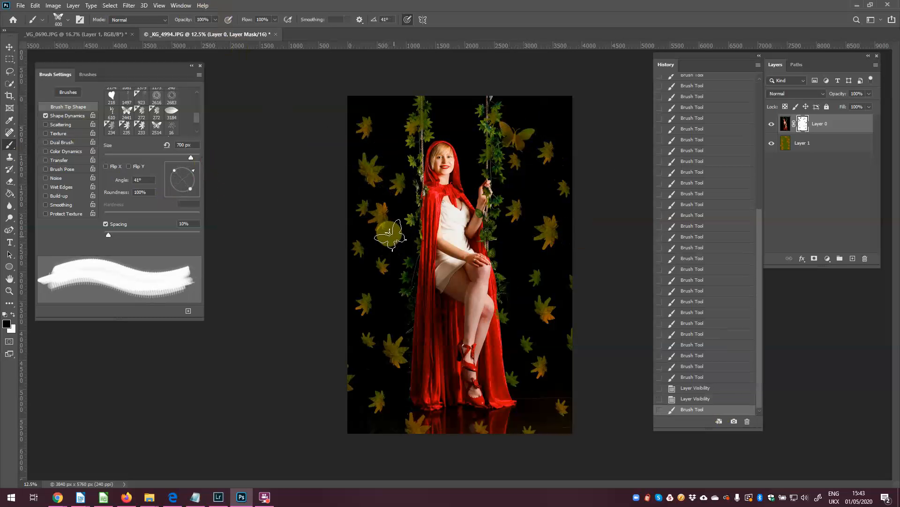
pyautogui.click(391, 238)
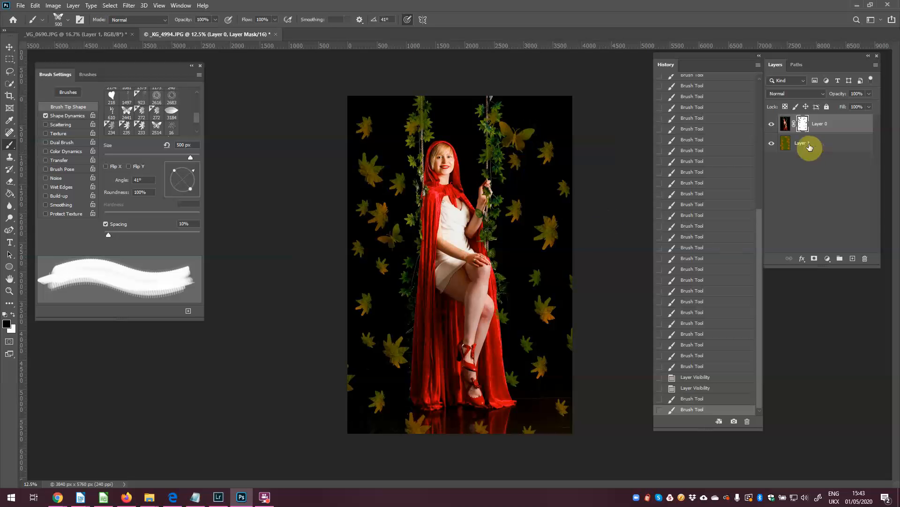
# Target Layer 1 and set the foreground colour to bright red #ea4c32.
pyautogui.click(788, 142)
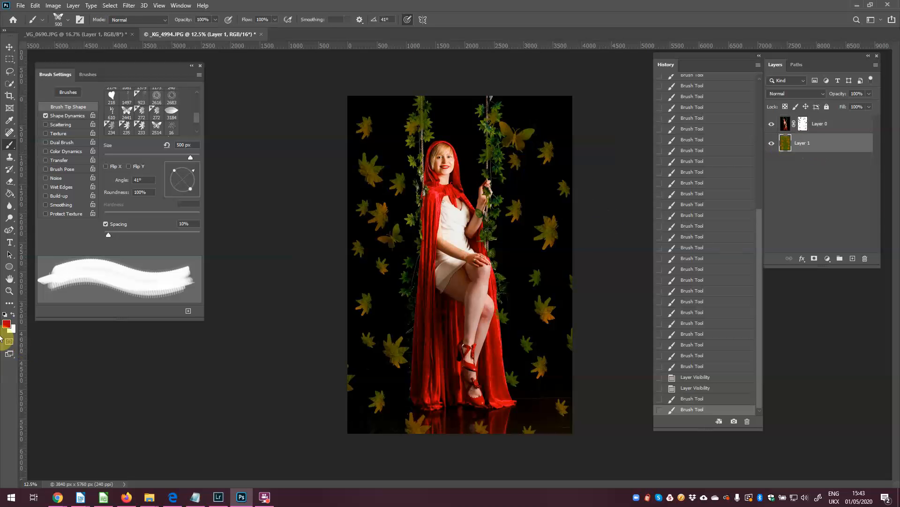
pyautogui.click(6, 324)
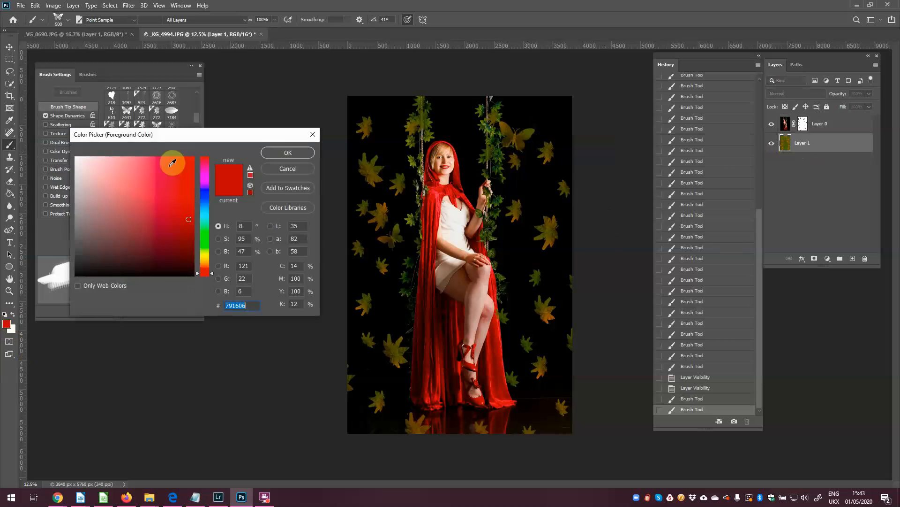
pyautogui.click(287, 153)
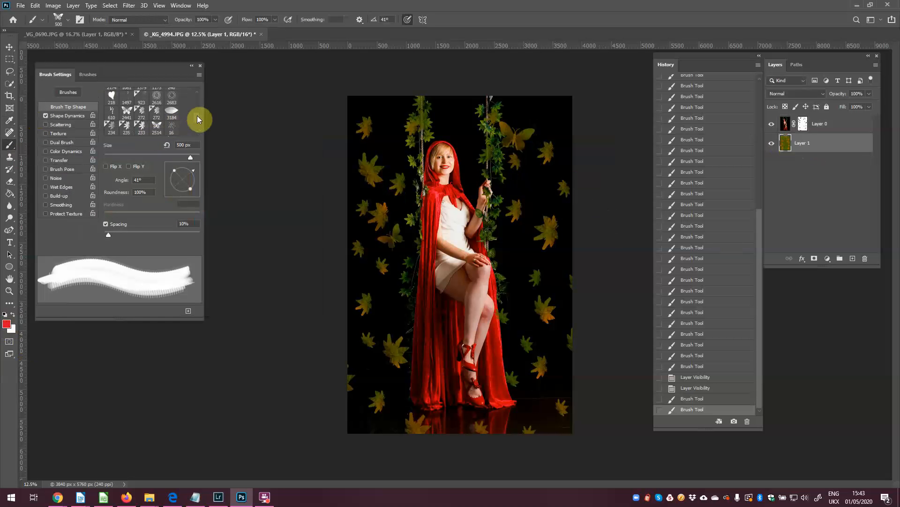
# Choose a soft round brush with 0% hardness, enlarge it to 500 px and set its opacity to 50%.
pyautogui.moveTo(197, 116); pyautogui.dragTo(198, 125)
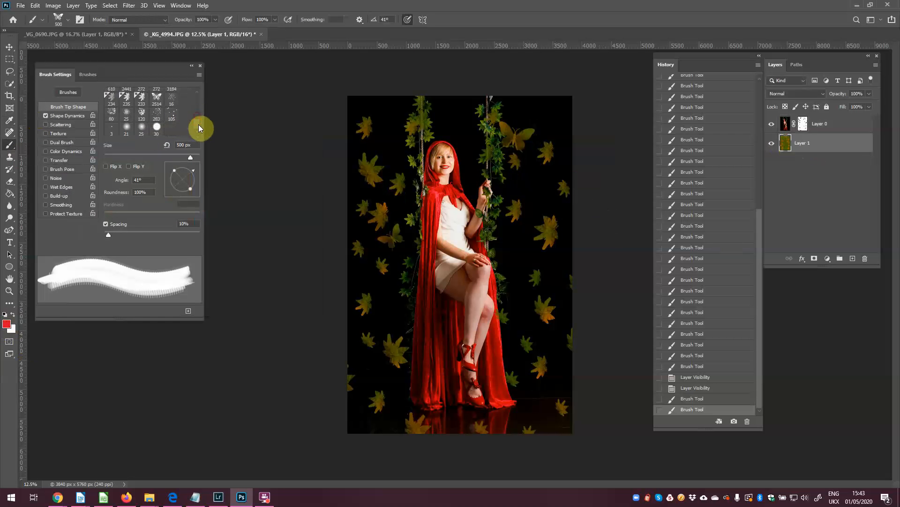
pyautogui.click(127, 130)
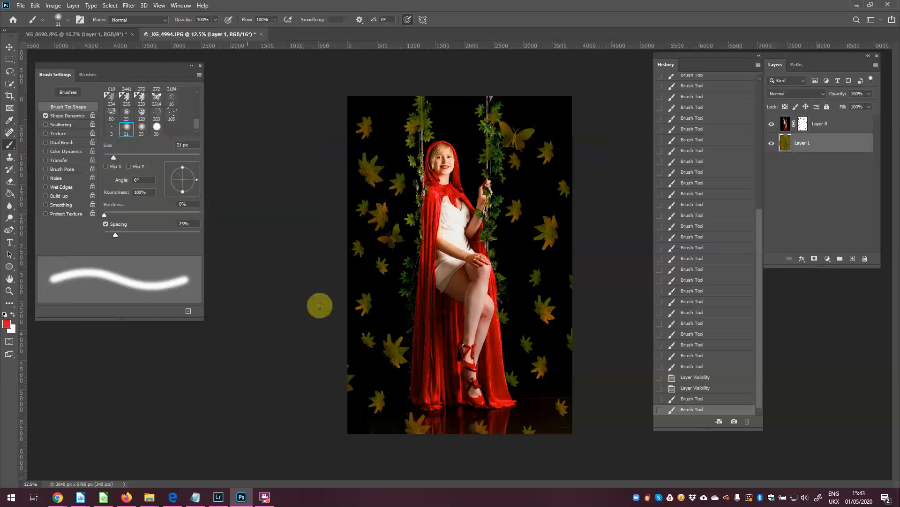
pyautogui.press(']')
pyautogui.press(']')
pyautogui.press(']')
pyautogui.press(']')
pyautogui.press(']')
pyautogui.press(']')
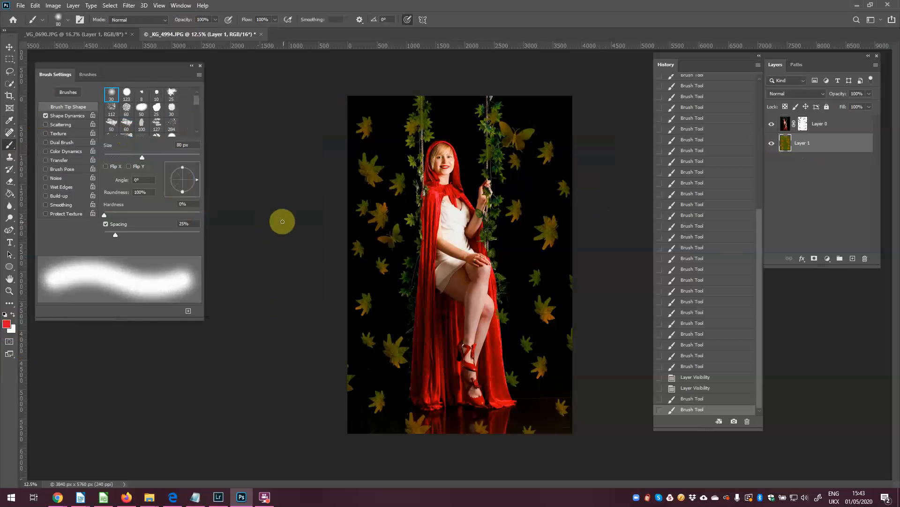
pyautogui.press(']')
pyautogui.press(']')
pyautogui.press(']')
pyautogui.press(']')
pyautogui.press(']')
pyautogui.press(']')
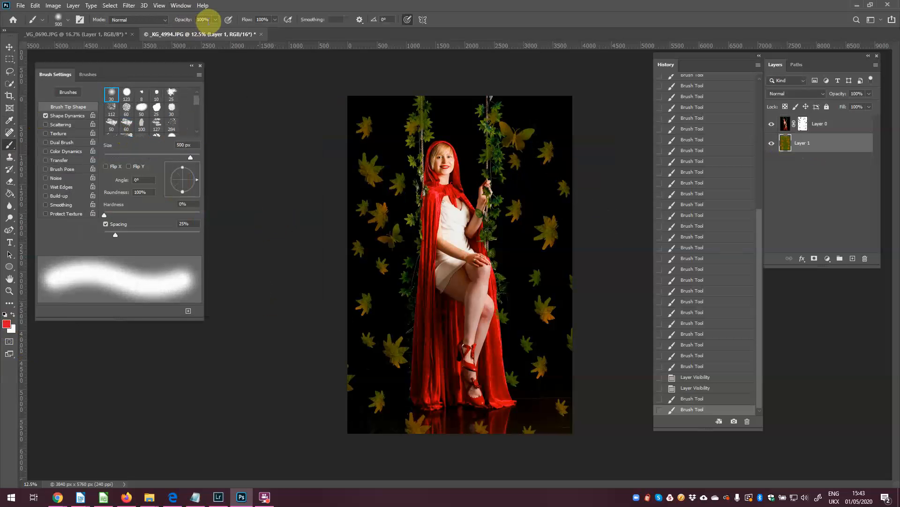
pyautogui.press('5')
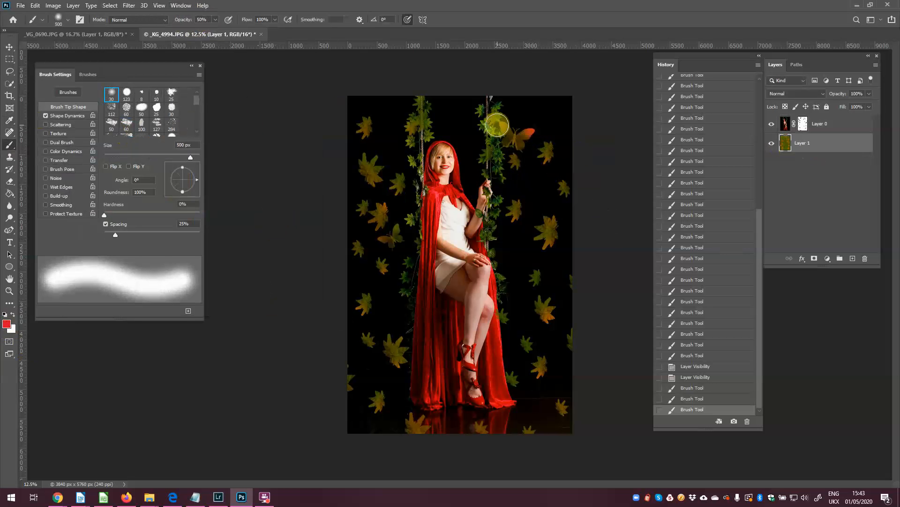
# Paint red over the wings of both butterflies on Layer 1, reducing the soft brush to 175 px for the finer areas.
pyautogui.moveTo(500, 123); pyautogui.dragTo(529, 164)
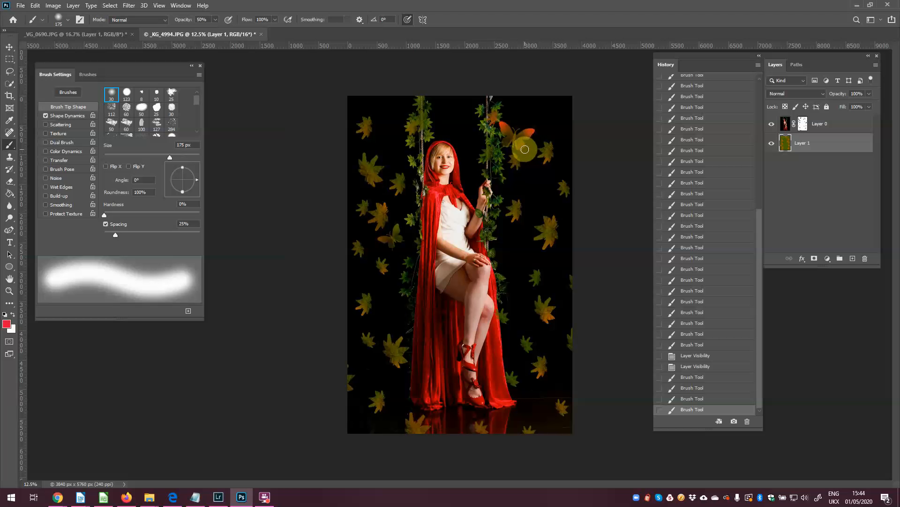
pyautogui.moveTo(524, 149)
pyautogui.mouseDown()
pyautogui.moveTo(546, 167)
pyautogui.moveTo(509, 150)
pyautogui.mouseUp()
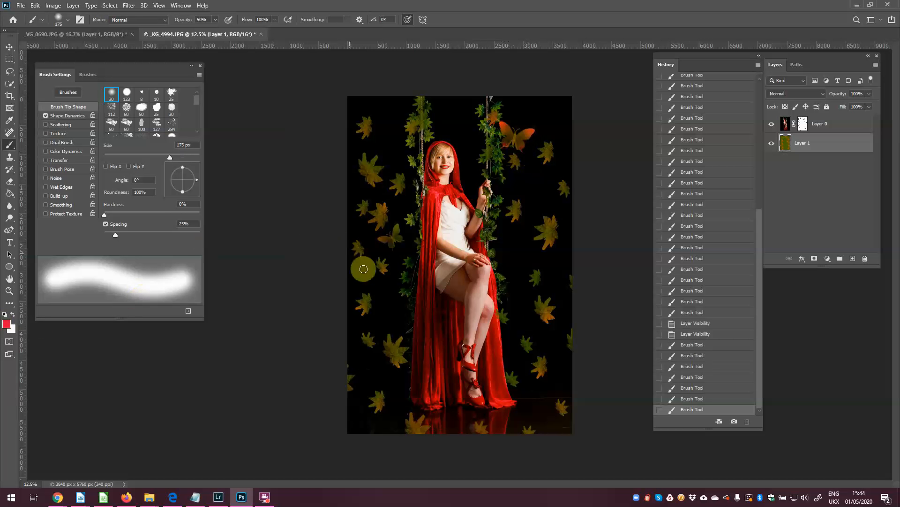
pyautogui.moveTo(379, 239); pyautogui.dragTo(409, 229)
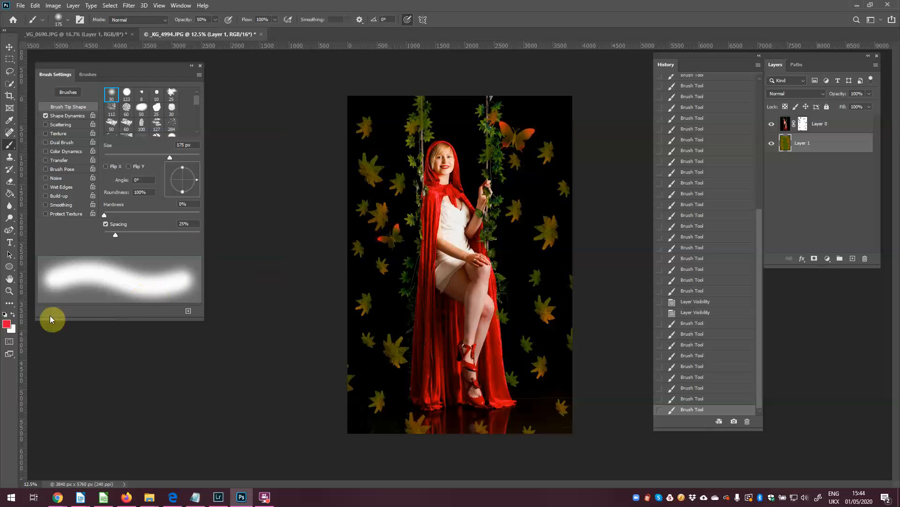
# Set the foreground colour to bright blue and dab it over the inner and lower wings of both butterflies.
pyautogui.click(6, 323)
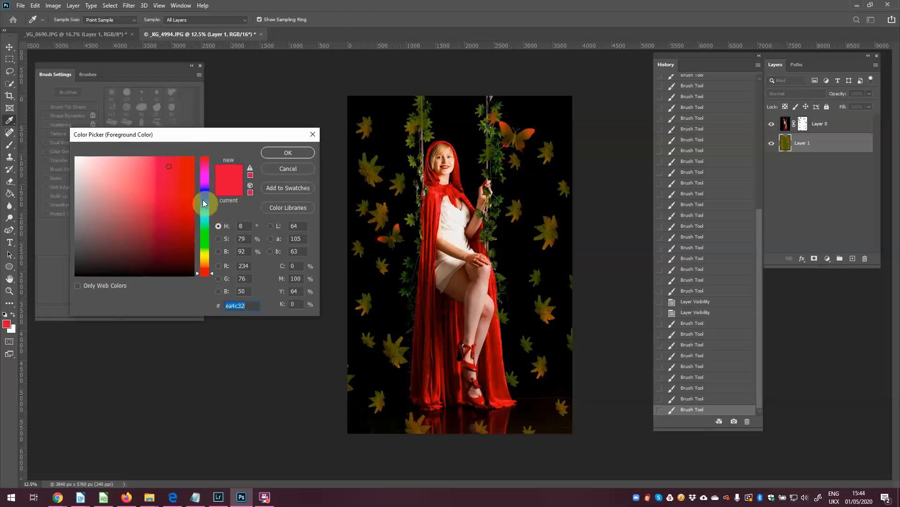
pyautogui.click(203, 199)
pyautogui.click(285, 151)
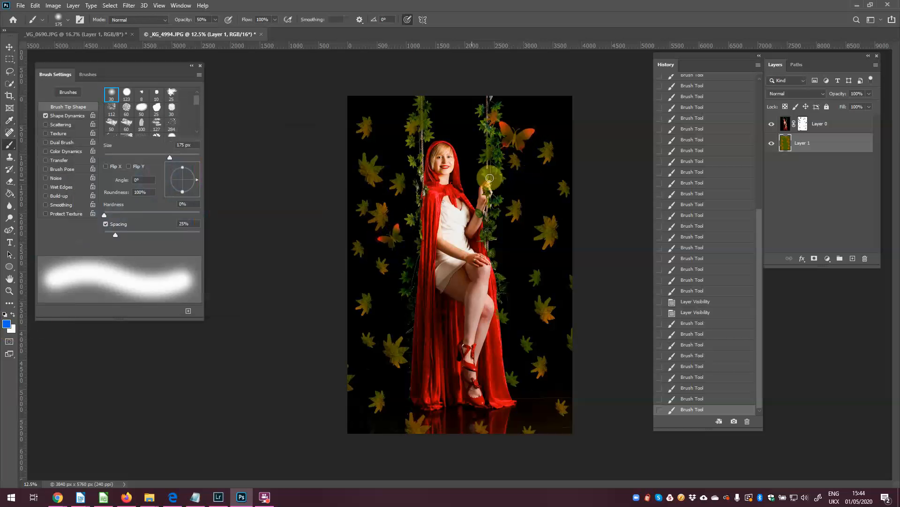
pyautogui.click(524, 141)
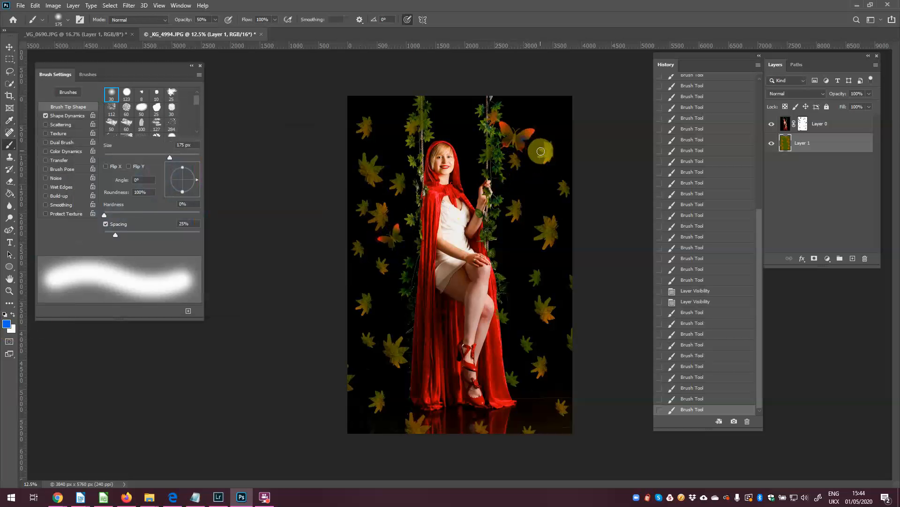
pyautogui.click(507, 138)
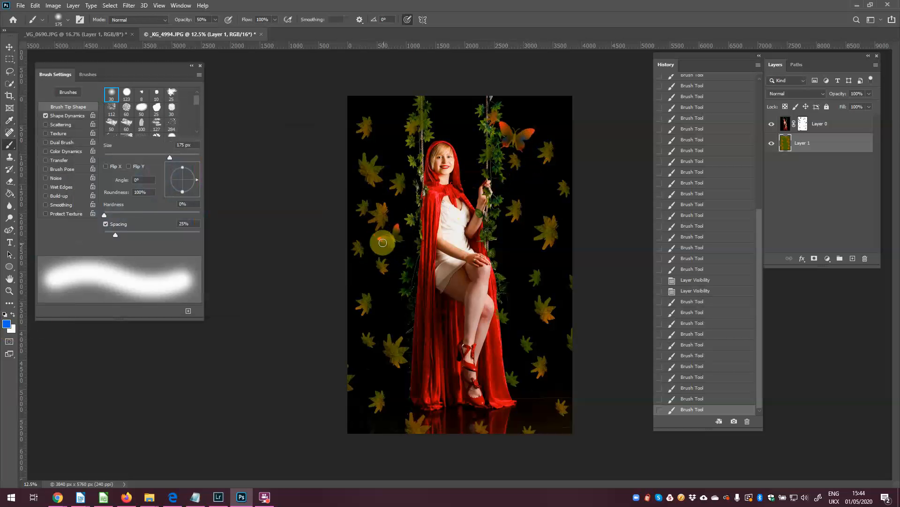
pyautogui.click(388, 242)
pyautogui.click(403, 247)
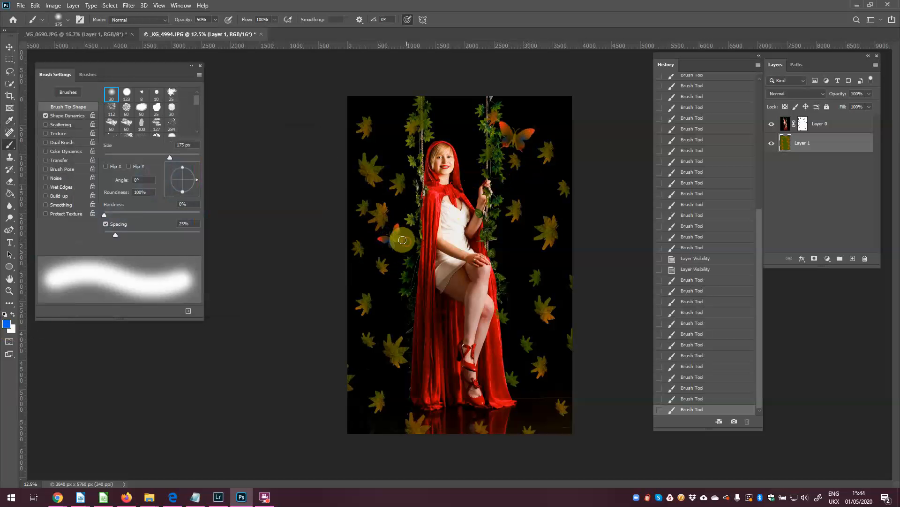
pyautogui.click(399, 238)
pyautogui.click(398, 237)
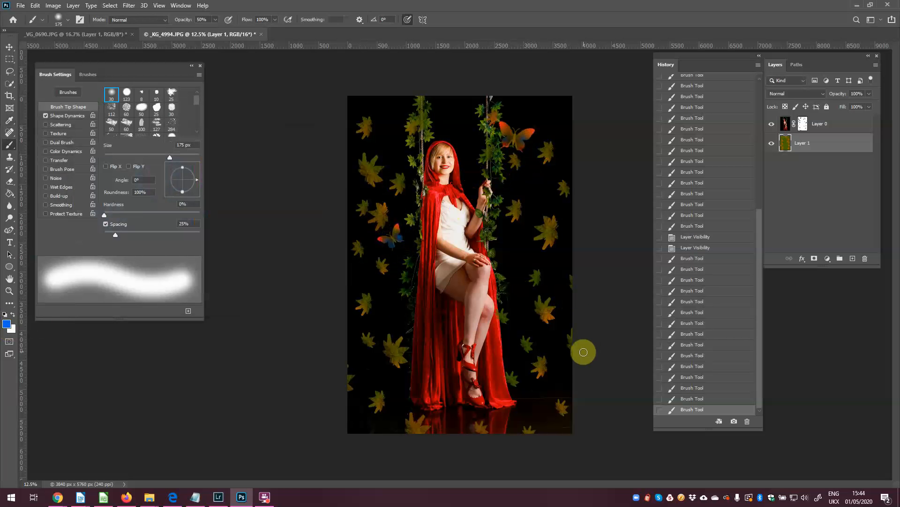